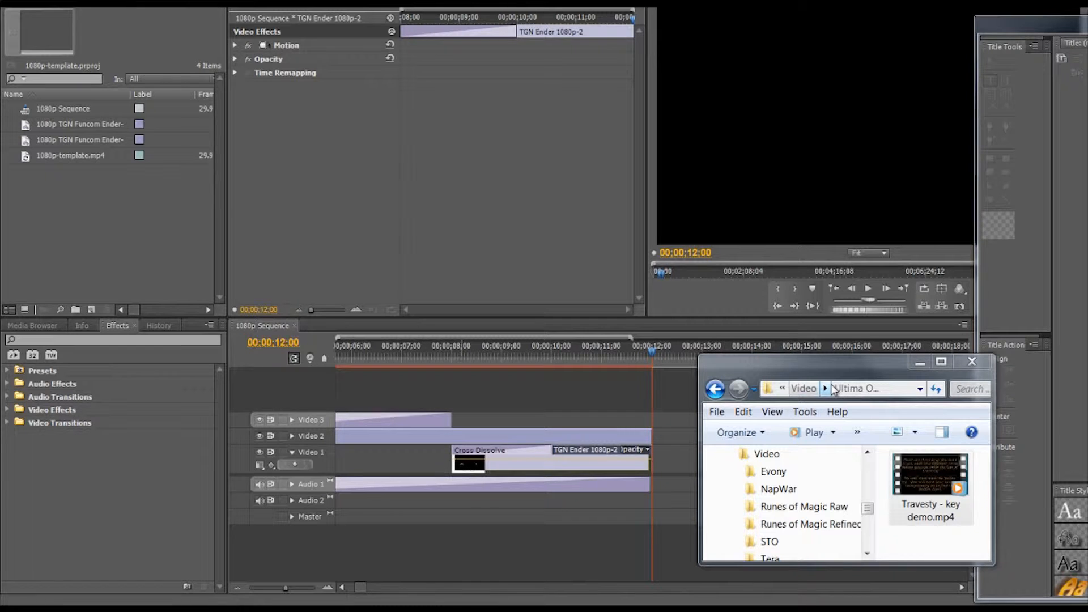
Step: Import Travesty - key demo.mp4 from the video folder into the project and minimize the folder window
drag(931, 486, 120, 226)
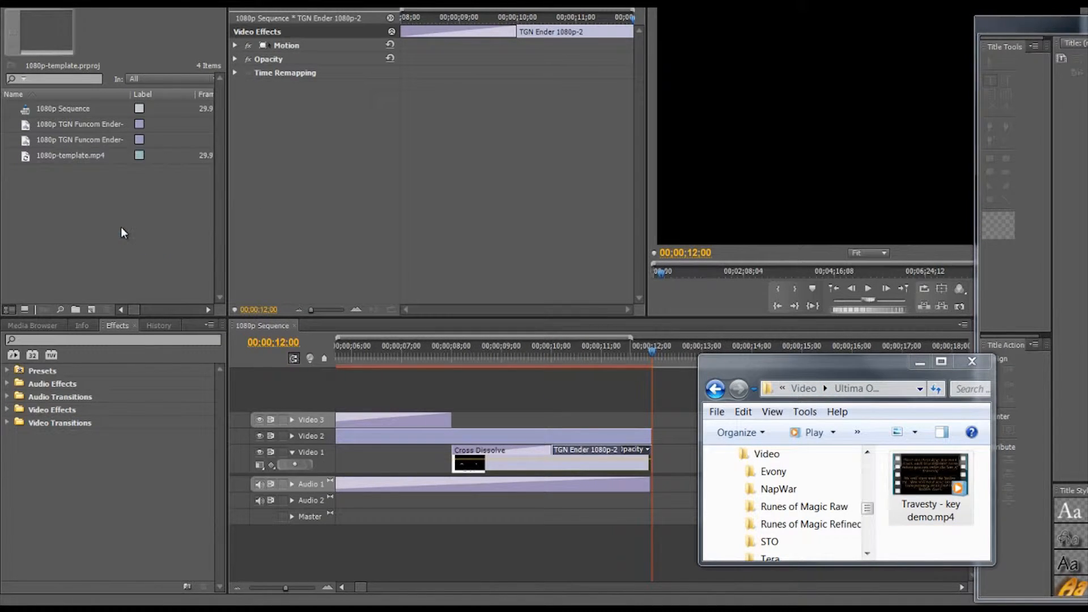
click(919, 362)
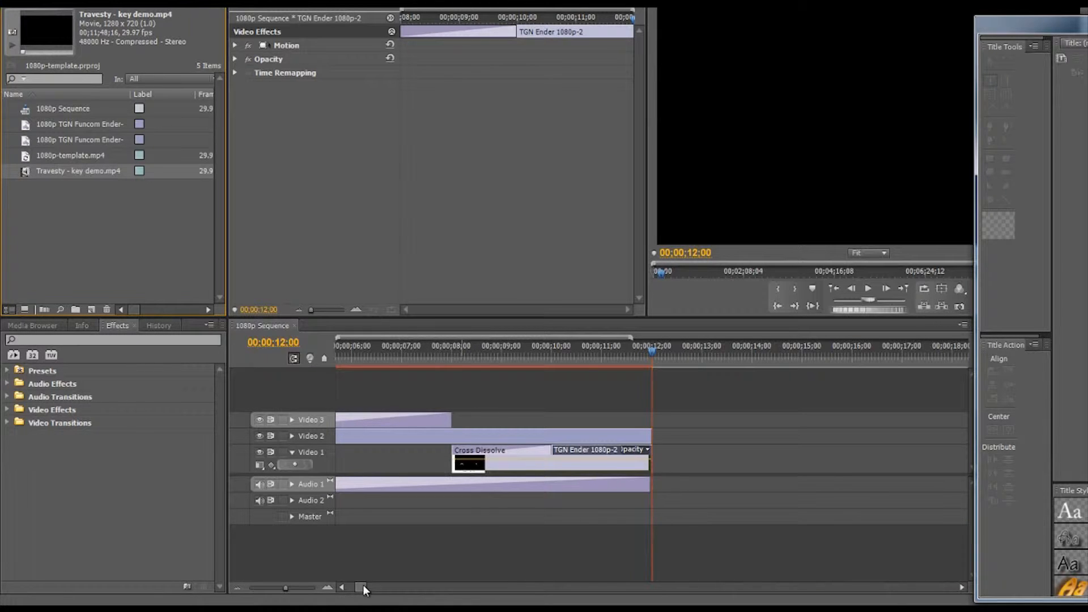
Step: Delete the 1080p-template.mp4 video clip from Video 3 and its audio clip from Audio 1
drag(363, 585, 339, 590)
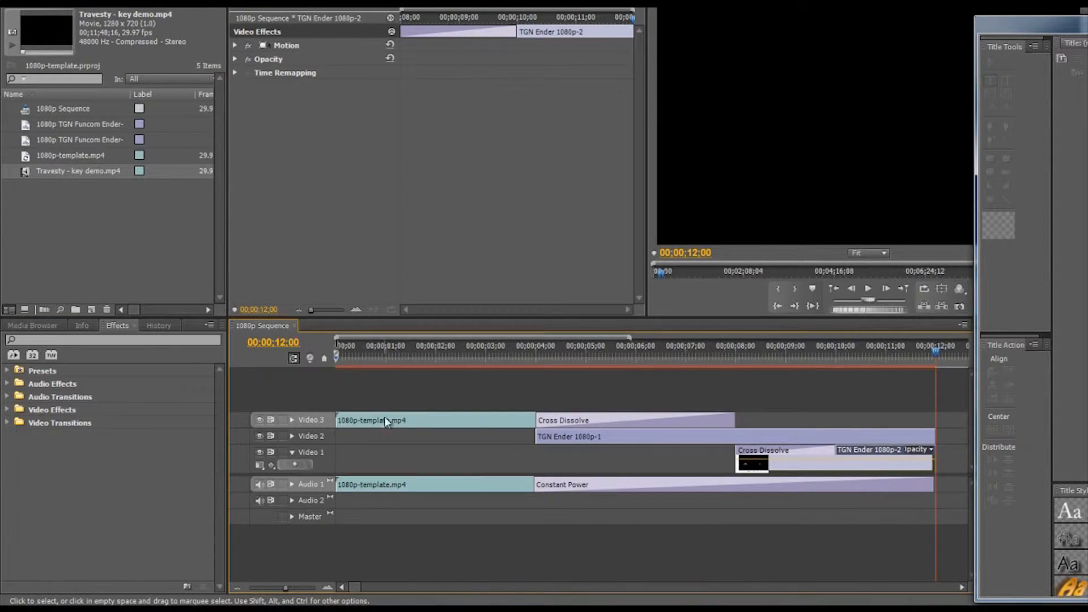
click(418, 422)
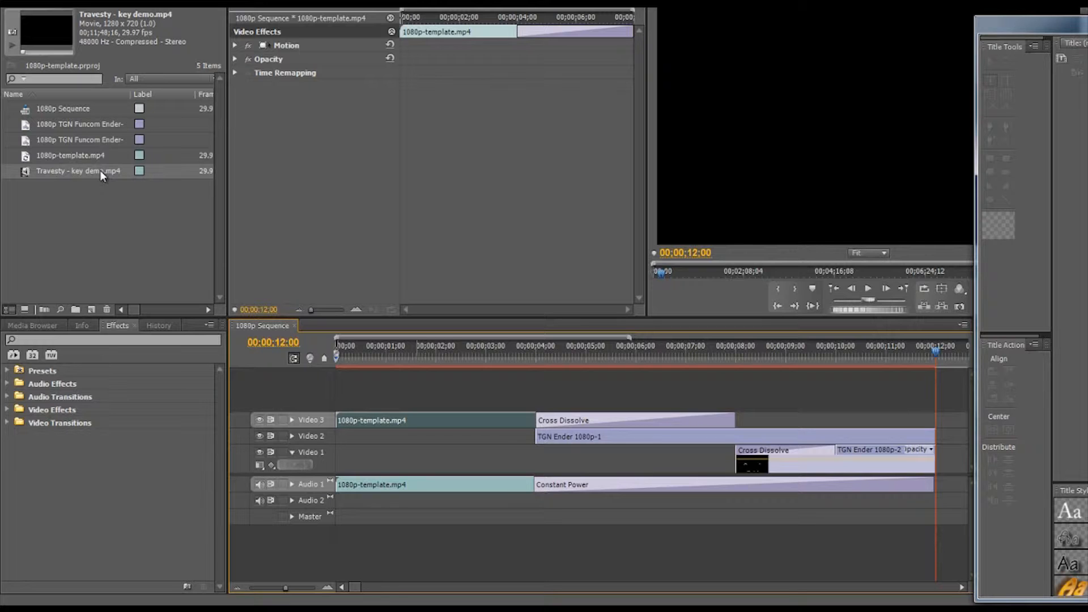
key(Delete)
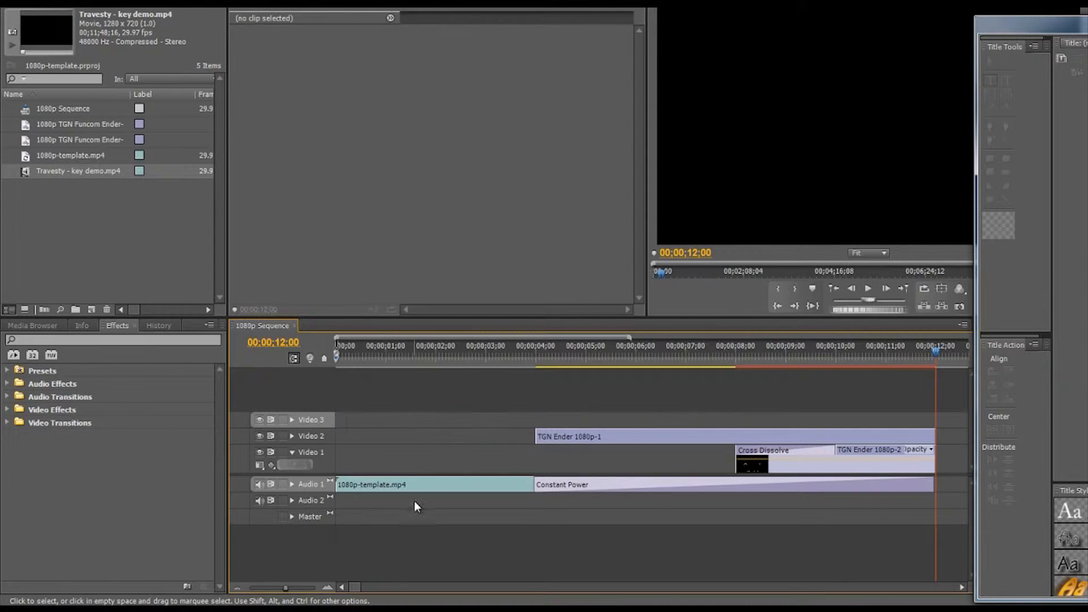
click(413, 488)
key(Delete)
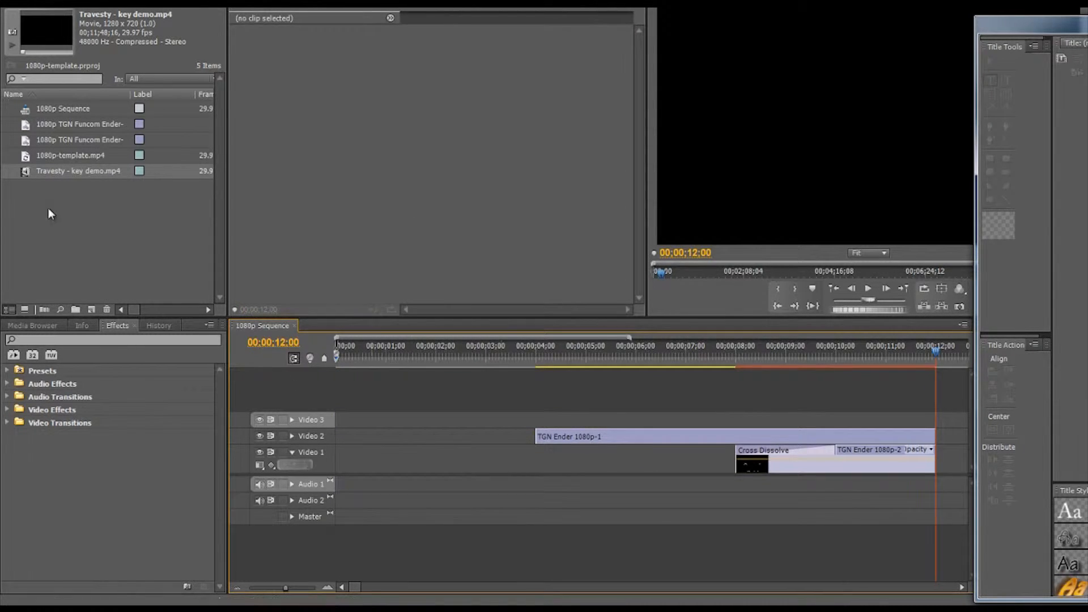
Step: Place Travesty - key demo.mp4 at the very start of the sequence on Video 3
drag(17, 174, 337, 426)
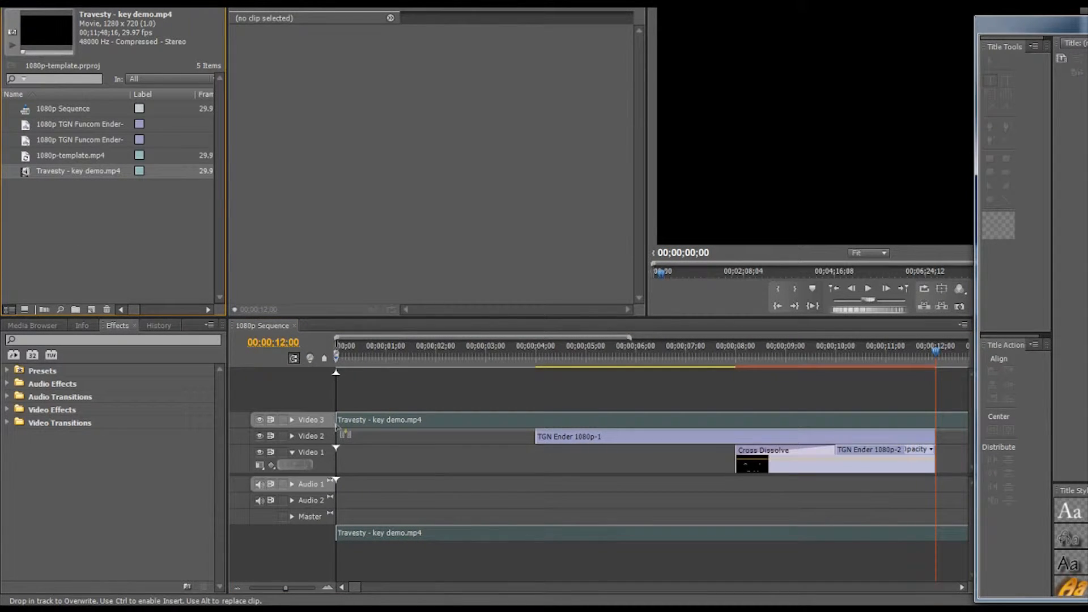
drag(340, 432, 341, 432)
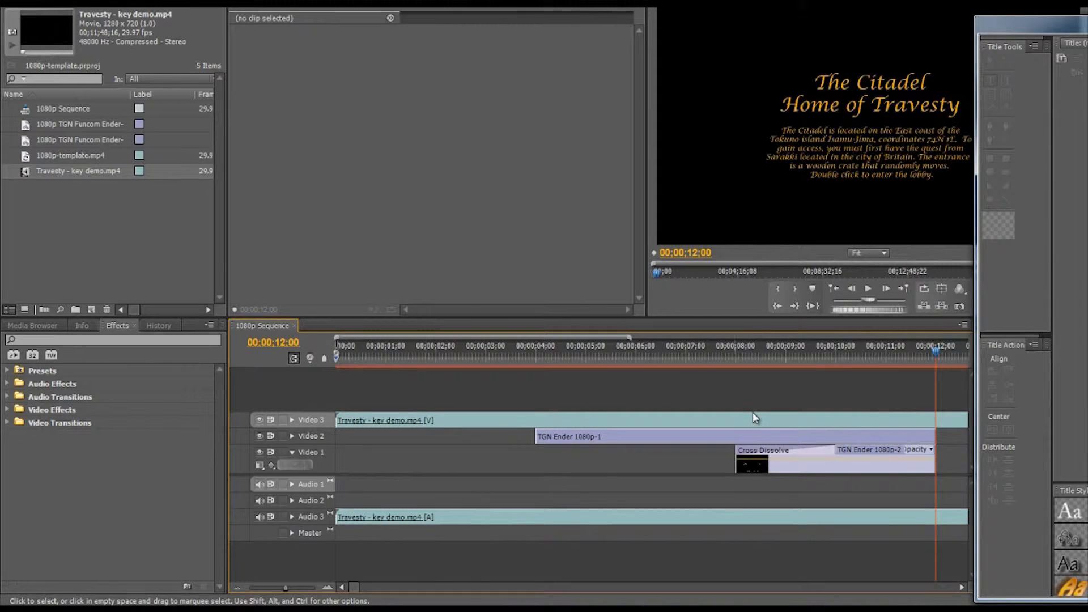
Step: Move the TGN Ender 1080p-1 and 1080p-2 clips along Video 2 and Video 1 to the end of the Travesty clip
click(327, 588)
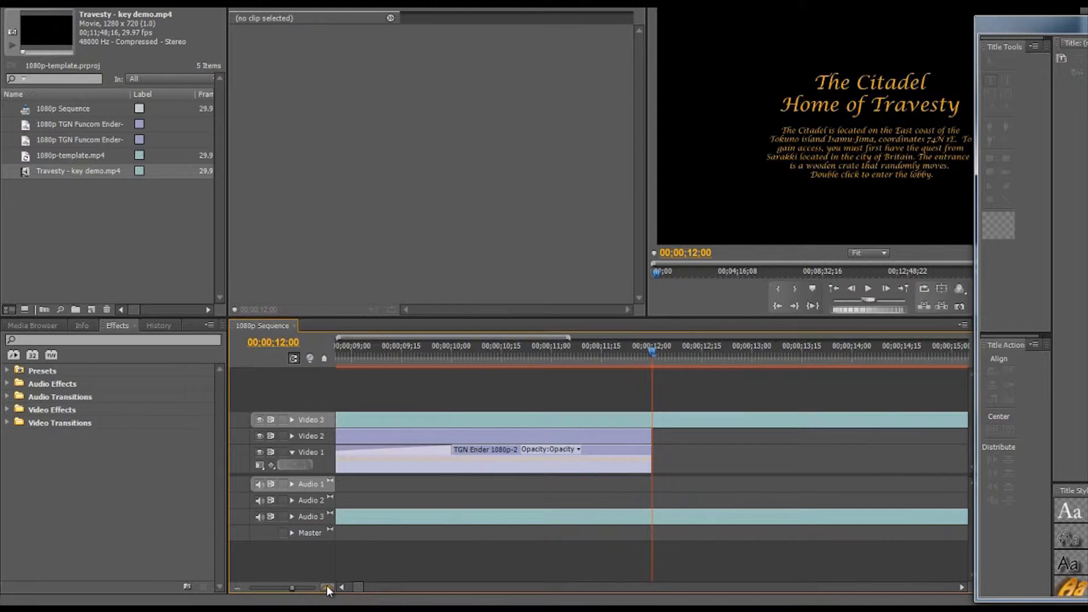
click(236, 586)
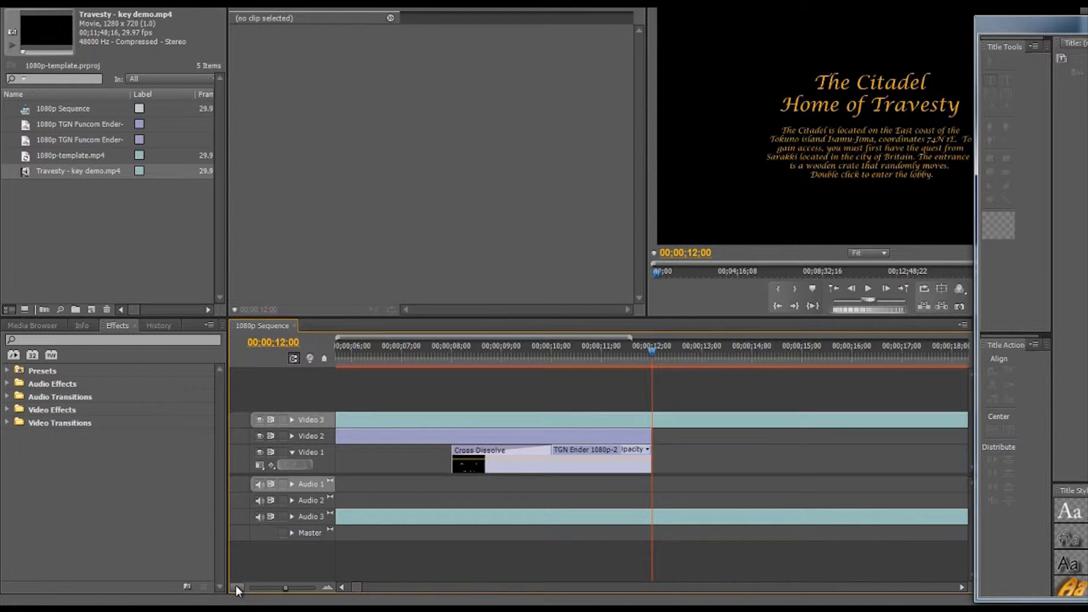
click(235, 586)
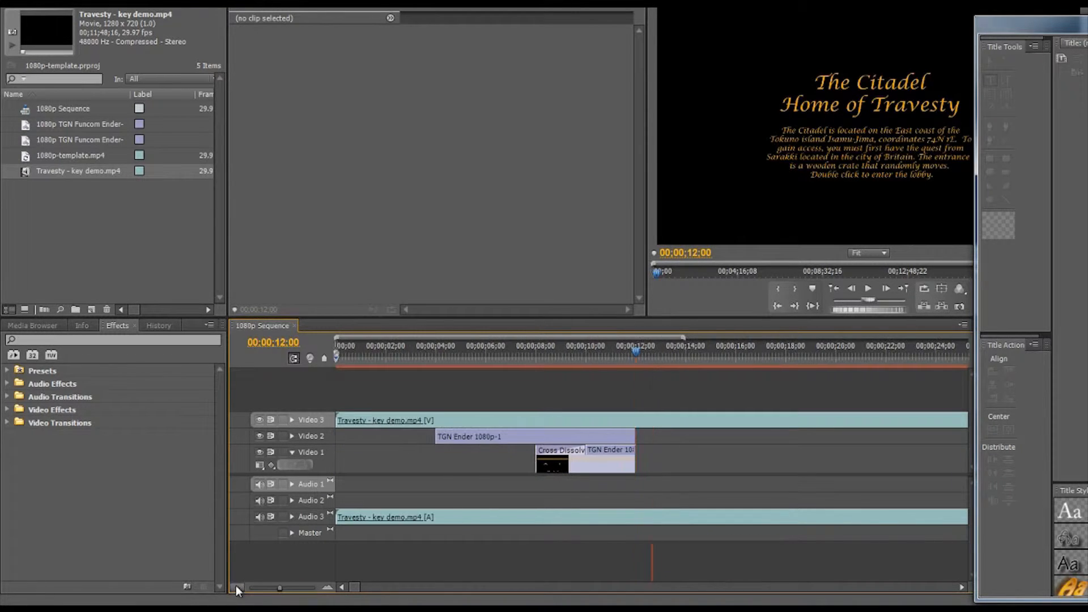
click(278, 587)
drag(279, 587, 249, 592)
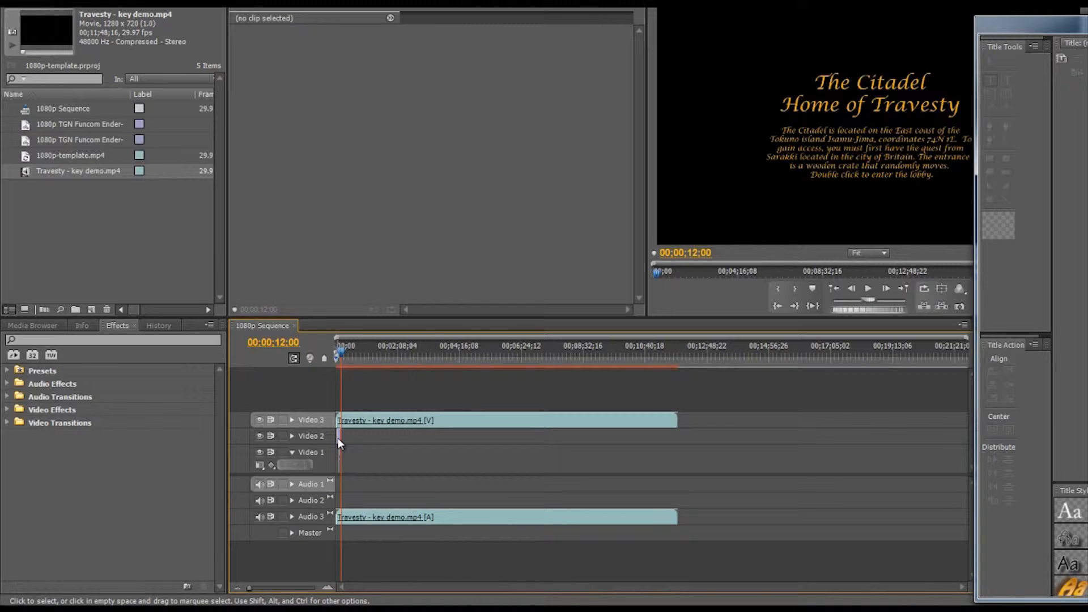
drag(338, 437, 679, 439)
drag(612, 460, 641, 461)
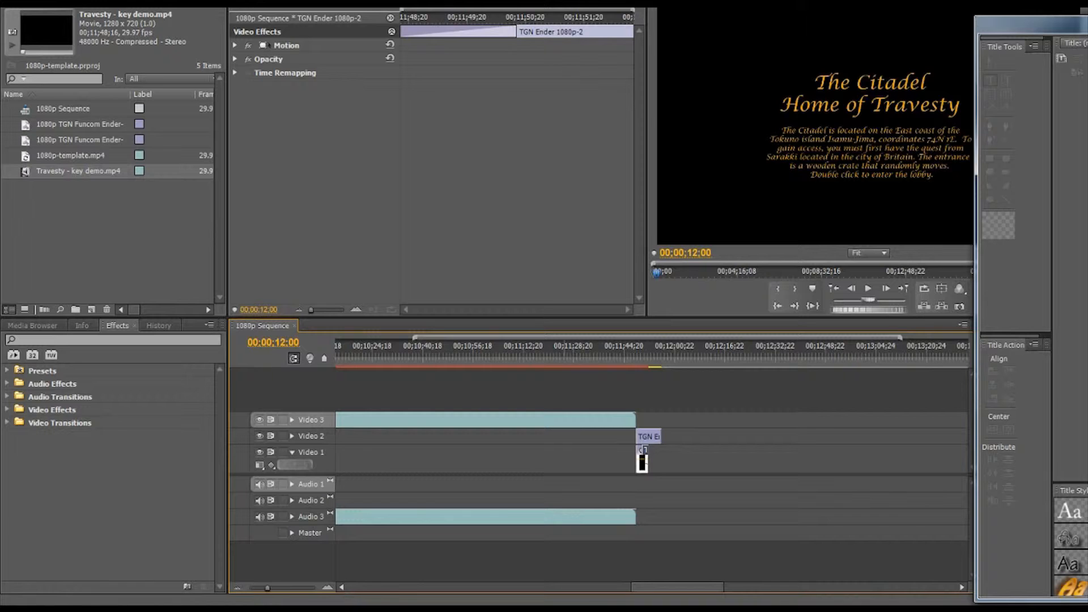
Step: Apply the Constant Power audio crossfade to the end of the Travesty audio on Audio 3
drag(268, 587, 282, 590)
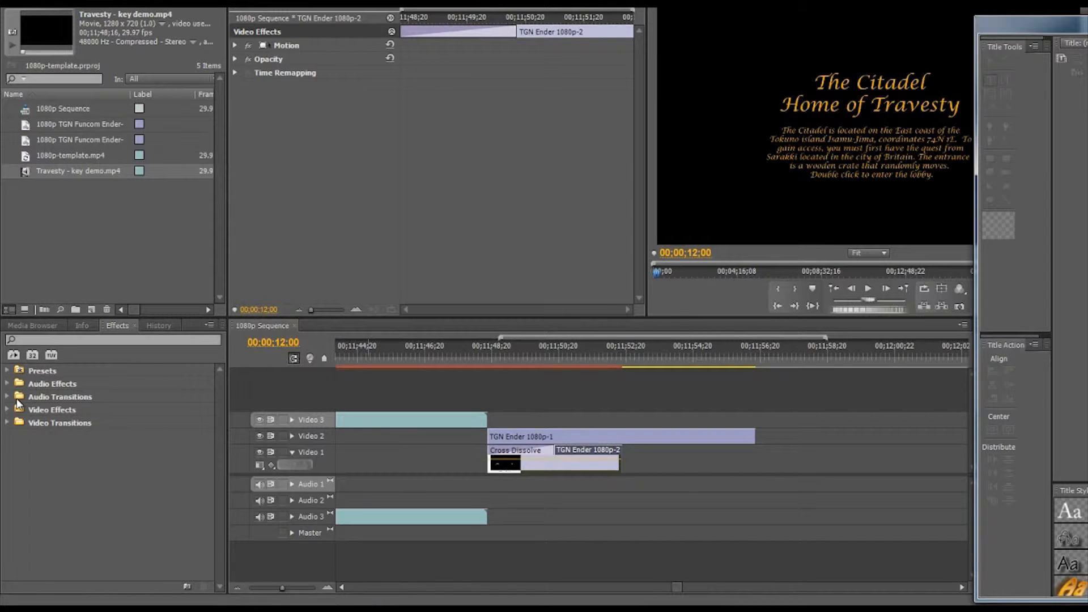
click(8, 385)
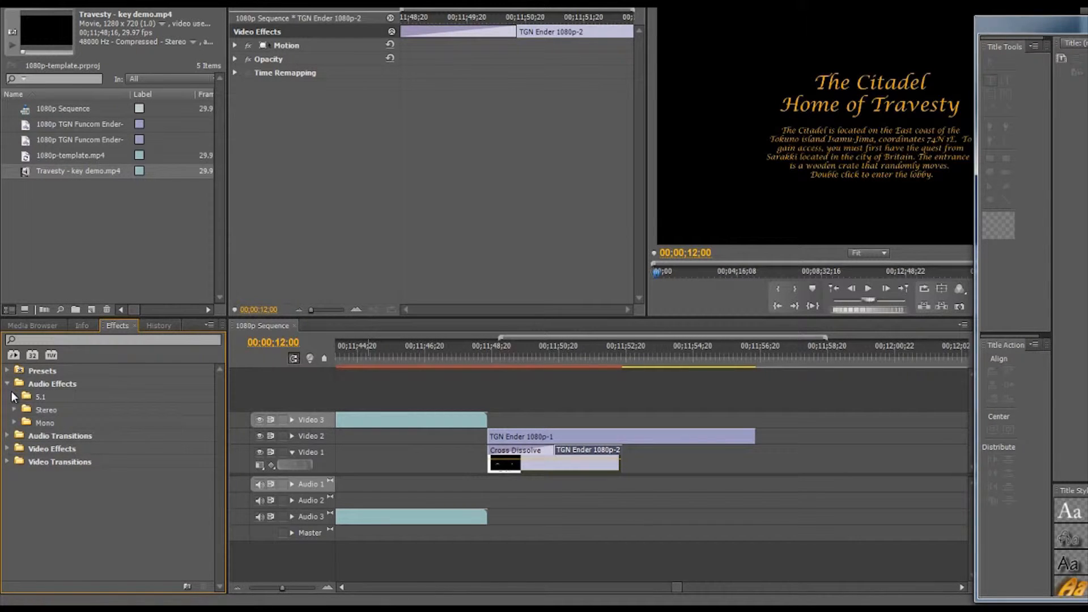
click(10, 436)
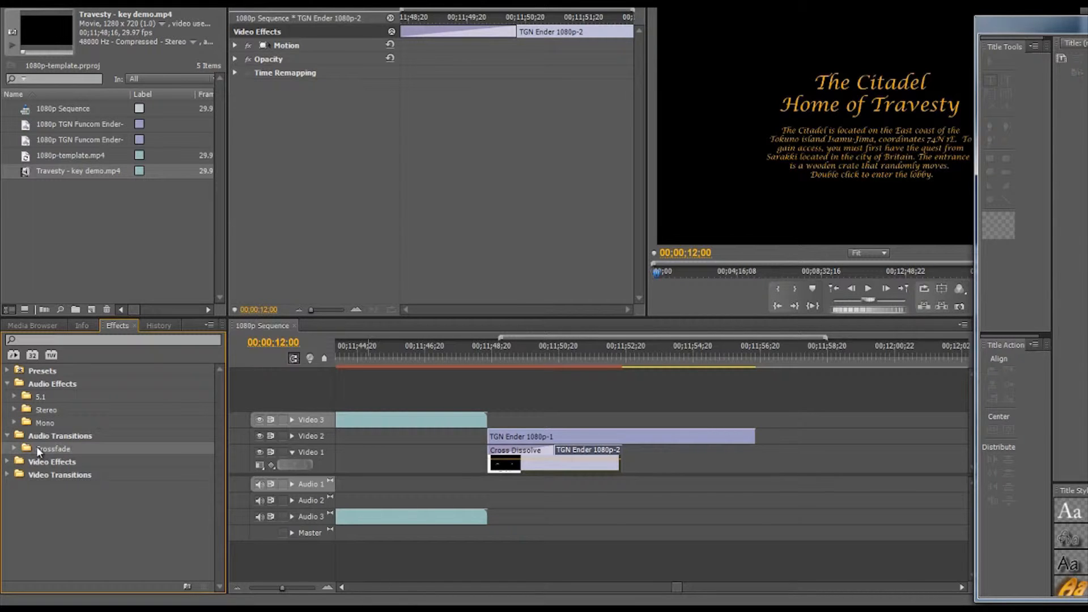
double_click(37, 446)
drag(63, 474, 482, 517)
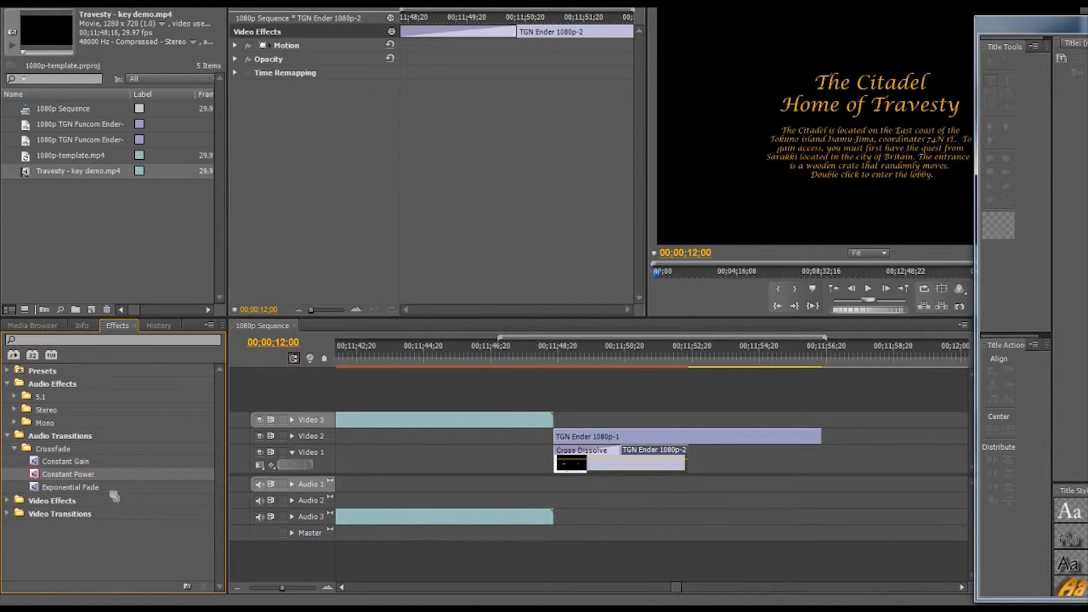
Step: Apply Cross Dissolve to the end of the Travesty video and move TGN Ender 1080p-1 one second earlier to the dissolve's start
click(7, 514)
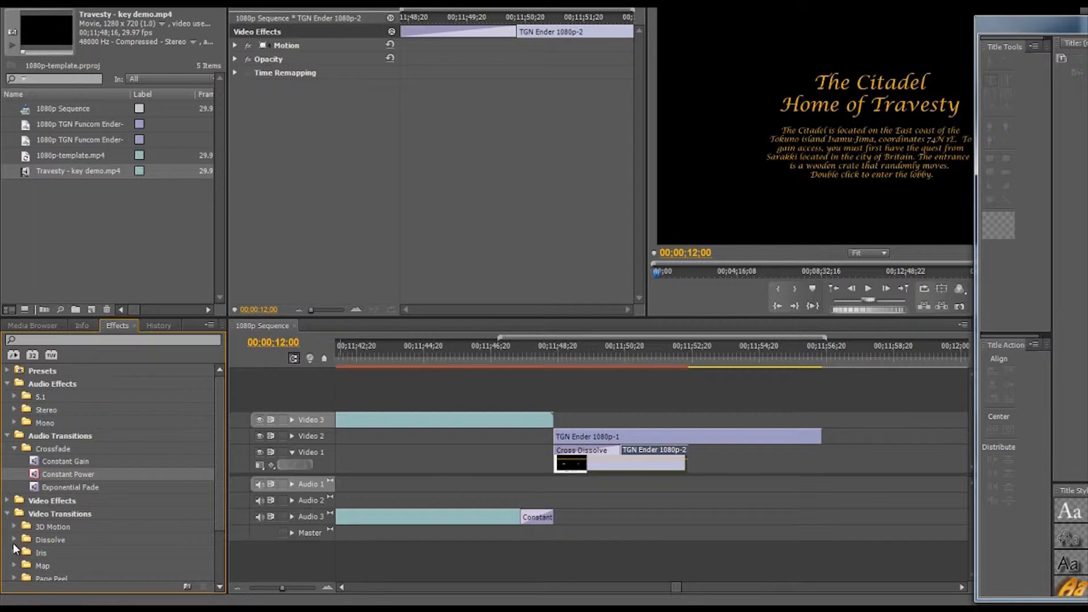
click(14, 541)
drag(35, 565, 437, 441)
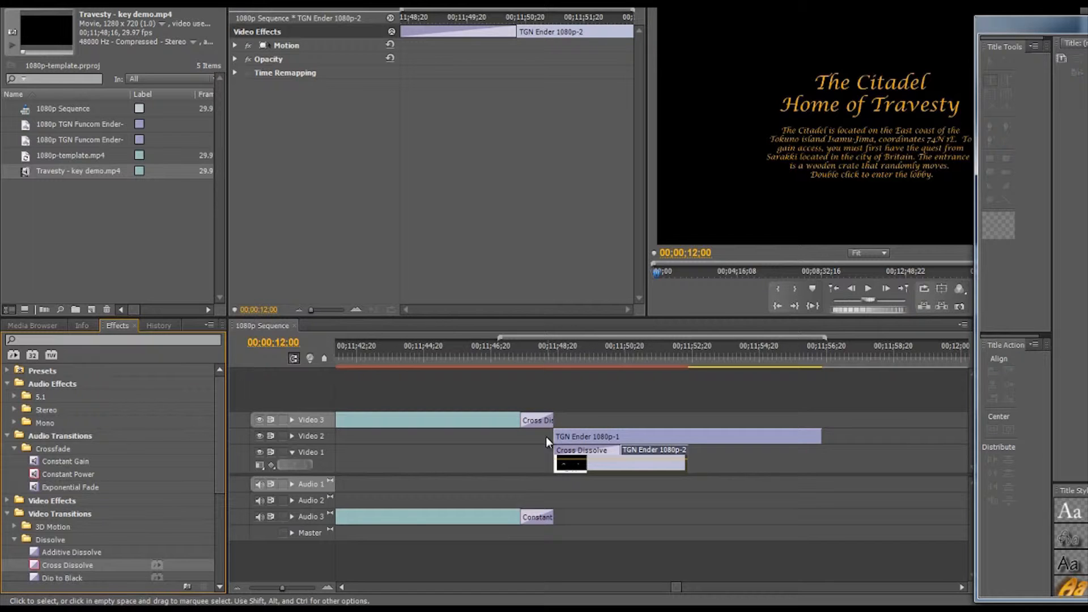
key(=)
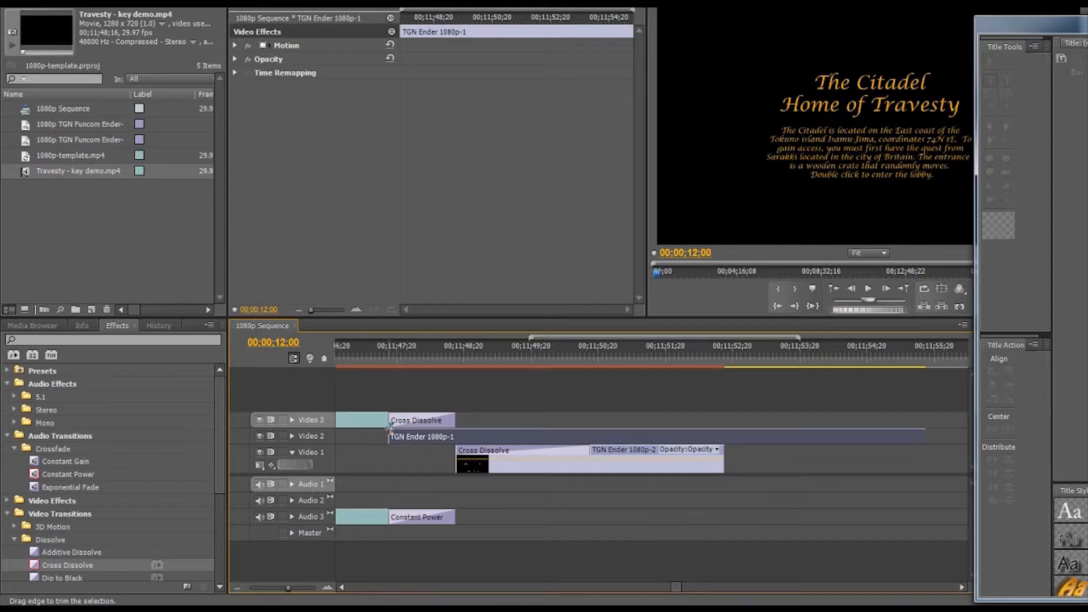
Step: Split the Travesty clip on Video 3 with the Razor tool at 00;11;35;26
click(365, 350)
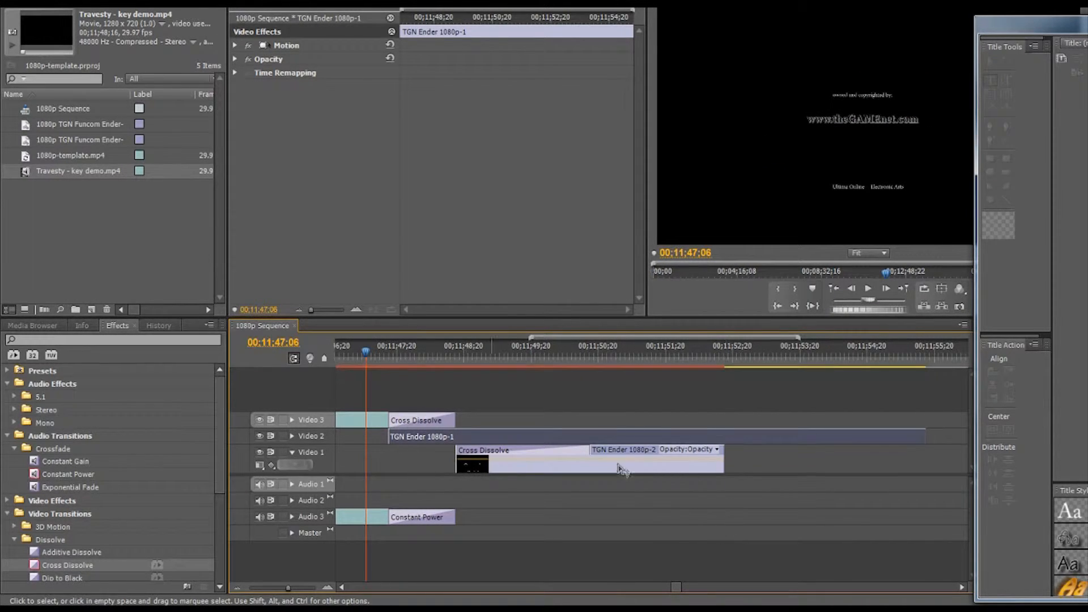
scroll(612, 453, up, 3)
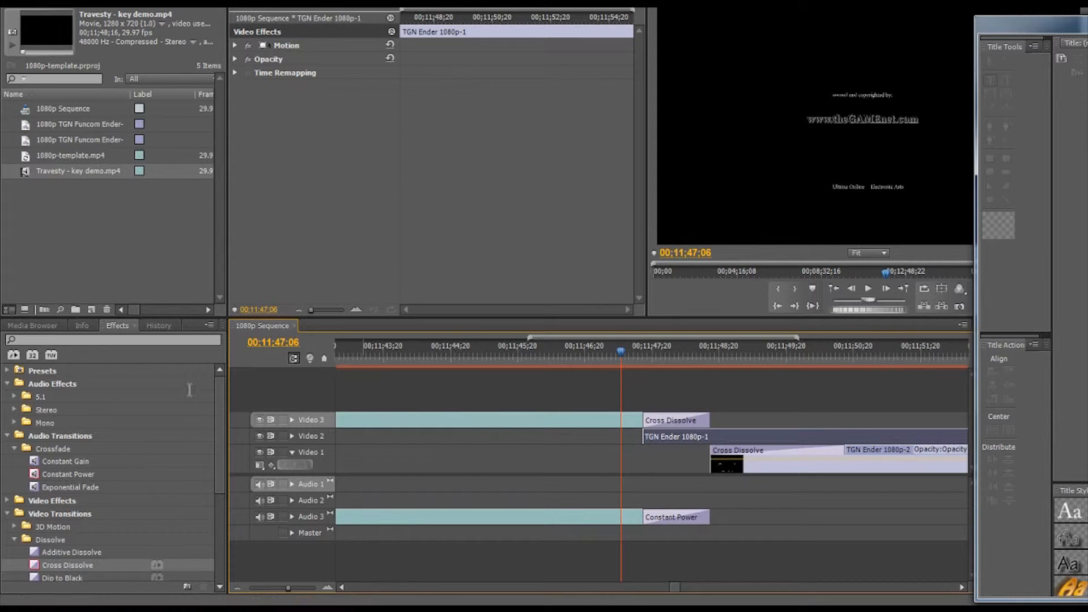
drag(563, 356, 559, 349)
click(590, 355)
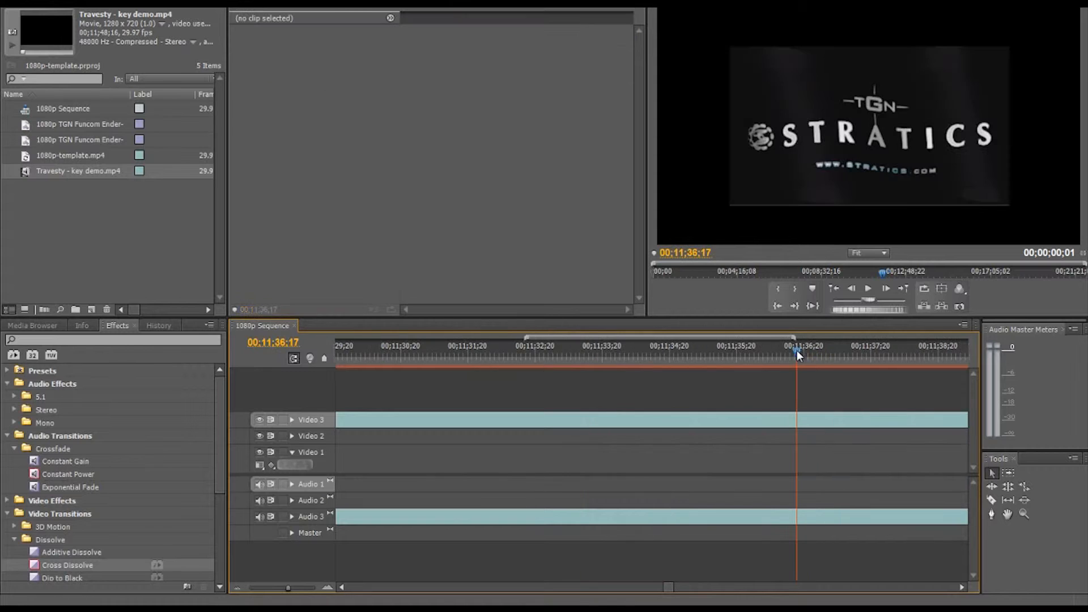
drag(787, 352, 750, 356)
key(c)
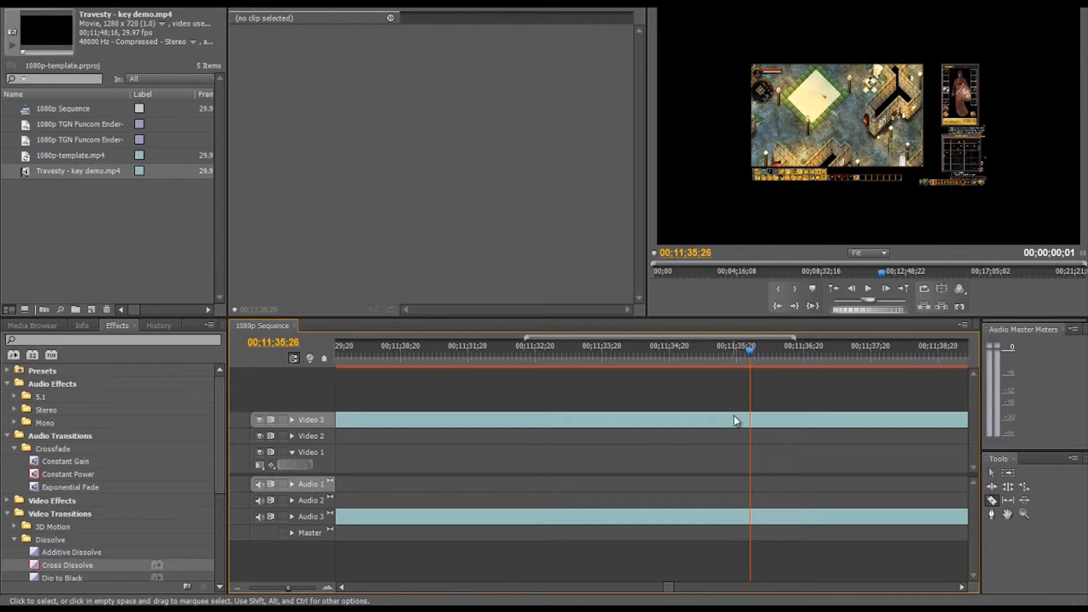
click(751, 418)
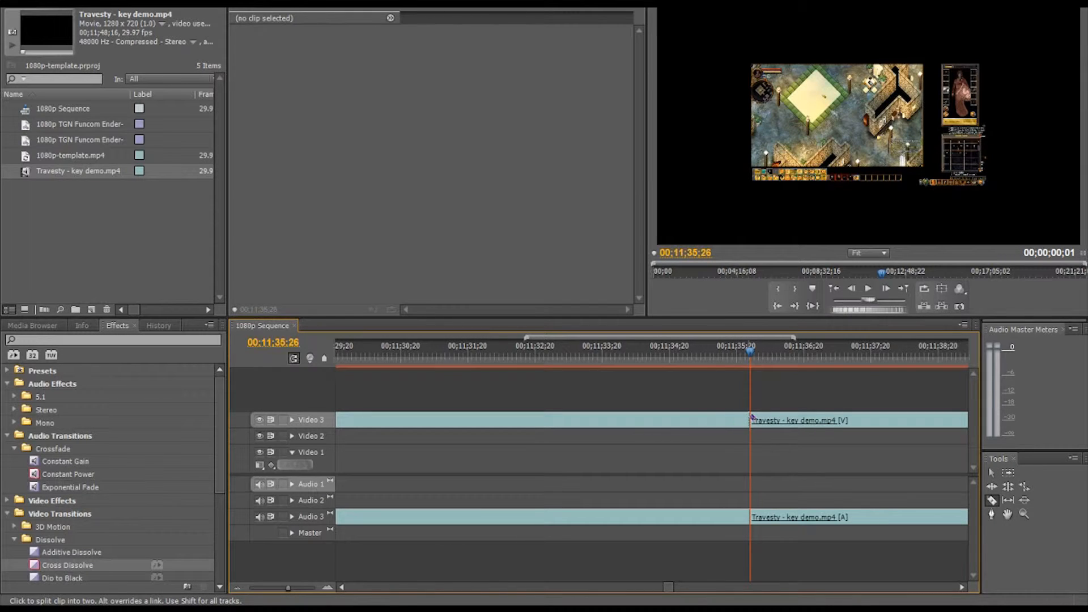
key(v)
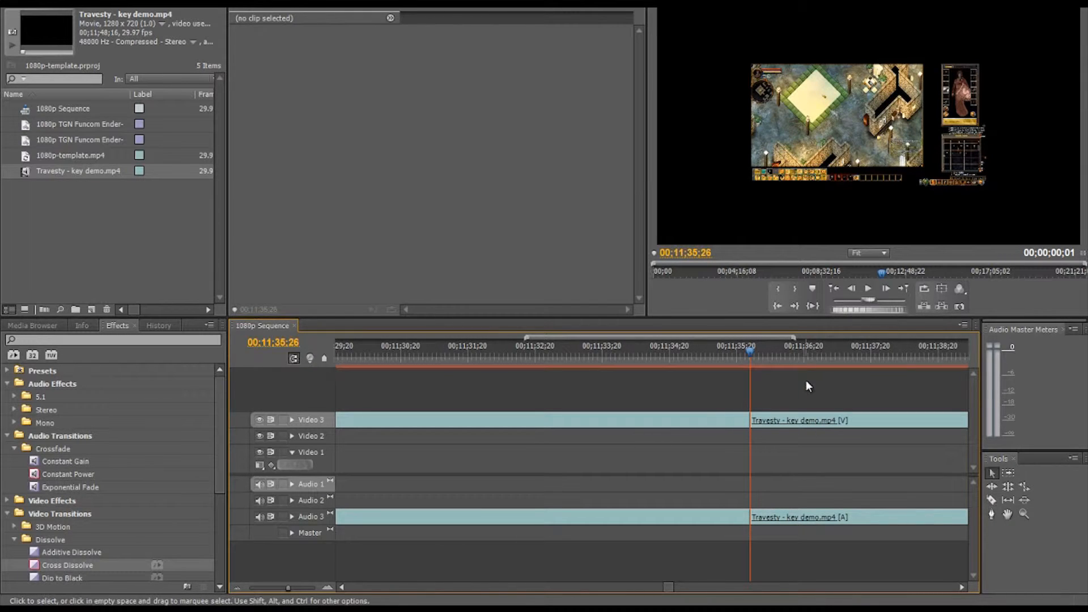
Step: Delete the part of the Travesty clip after the cut
click(815, 415)
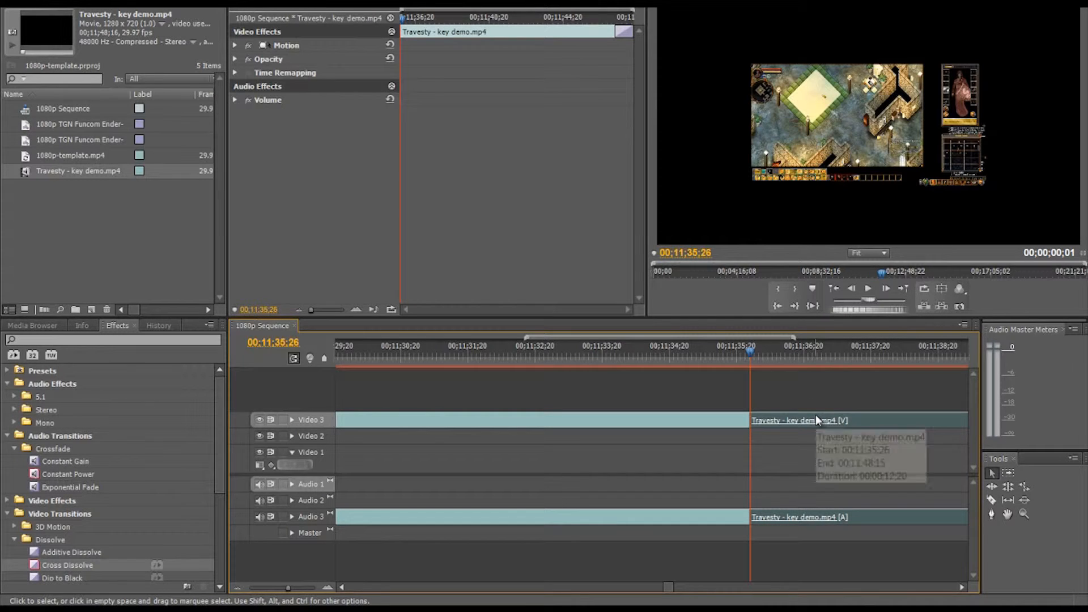
right_click(816, 416)
click(851, 173)
Step: Move the TGN Ender clips back to the new end of the Travesty clip, with TGN Ender 1080p-1 overlapping its last seconds
drag(669, 587, 676, 589)
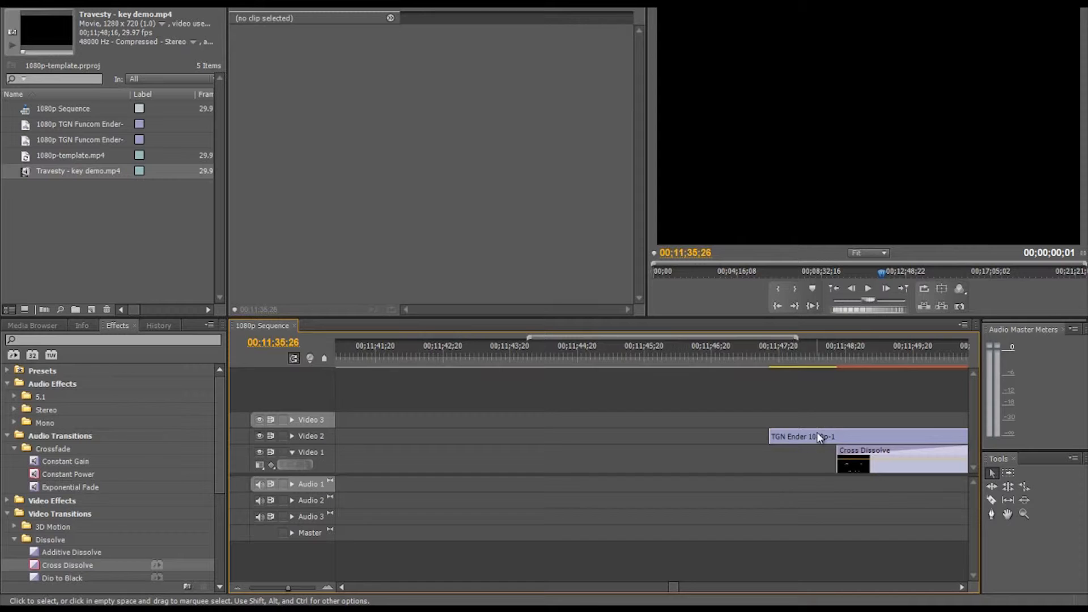
drag(818, 436, 435, 443)
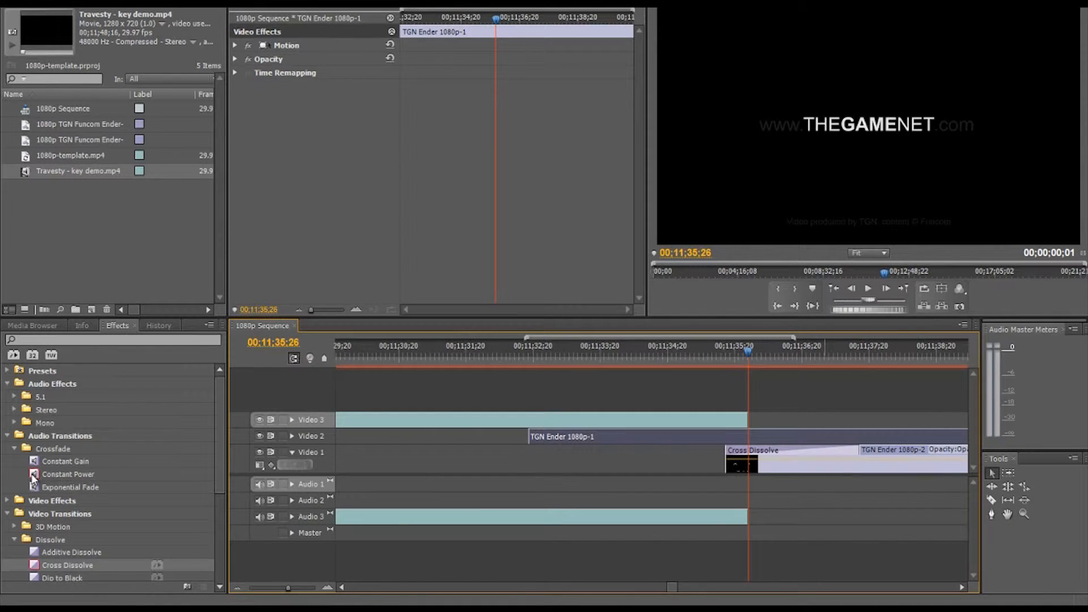
Step: Apply Constant Power to the trimmed Travesty audio's end and Cross Dissolve to the end of its video
drag(33, 479, 743, 517)
drag(42, 567, 743, 425)
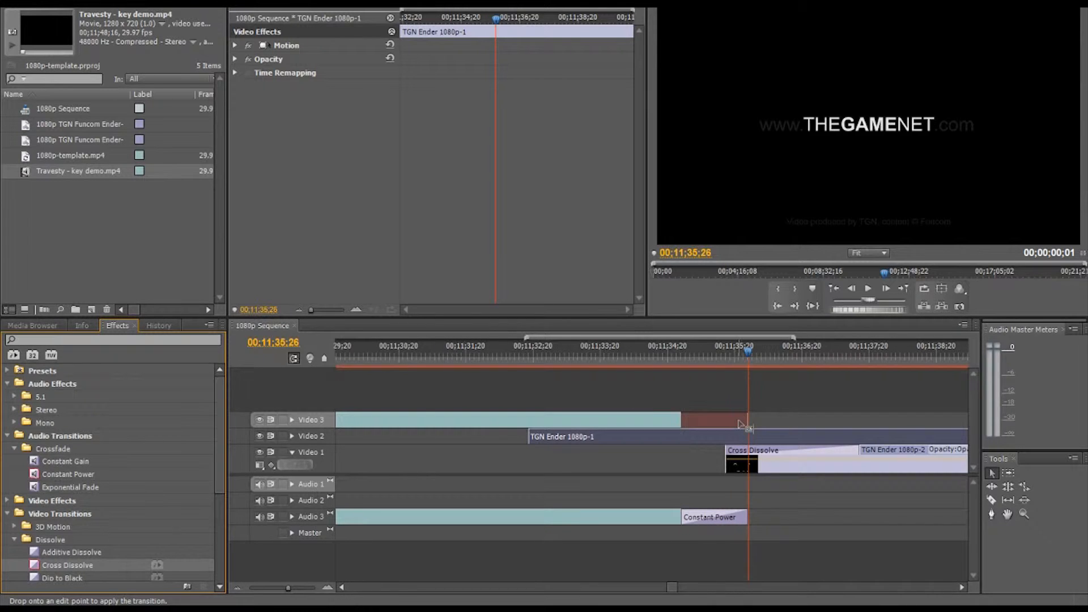
Step: Lengthen the Cross Dissolve on Video 3 back to the start of the TGN Ender 1080p-1 clip
click(680, 424)
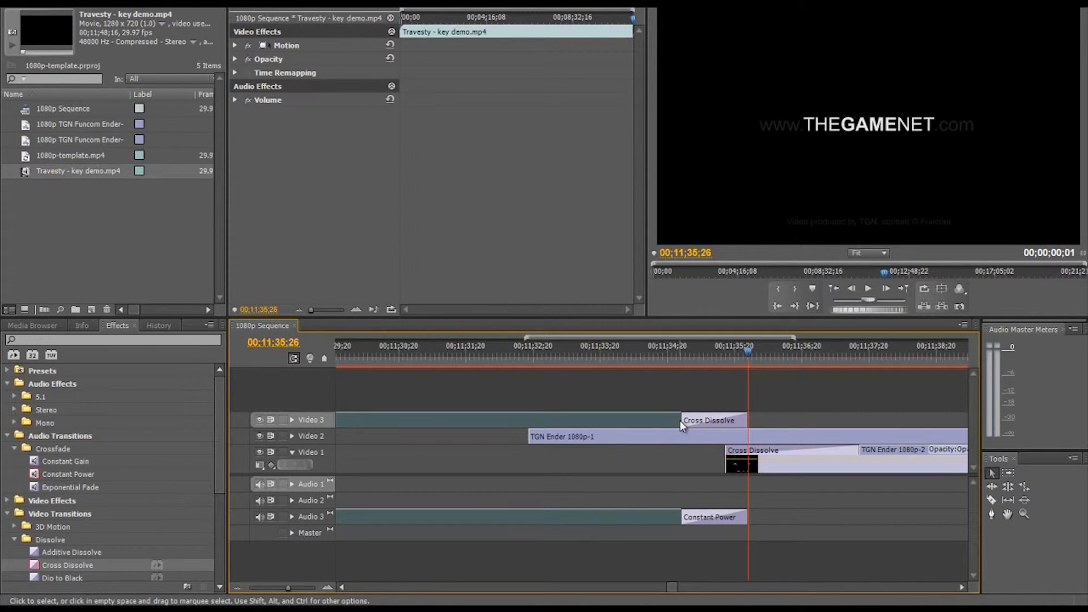
drag(682, 420, 529, 420)
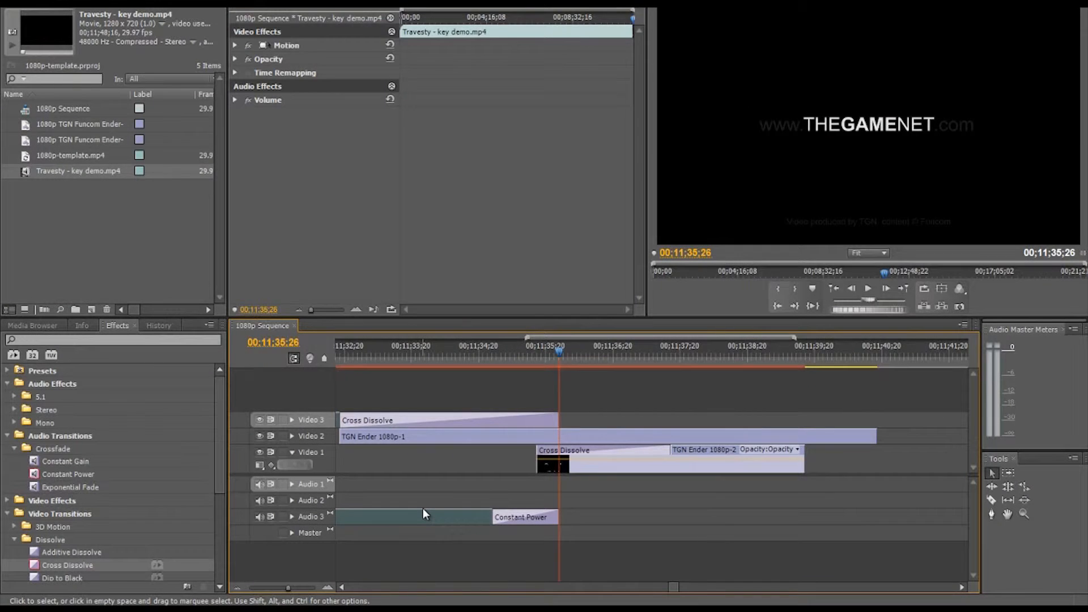
Step: Unlink the Travesty clip's audio from its video
right_click(422, 513)
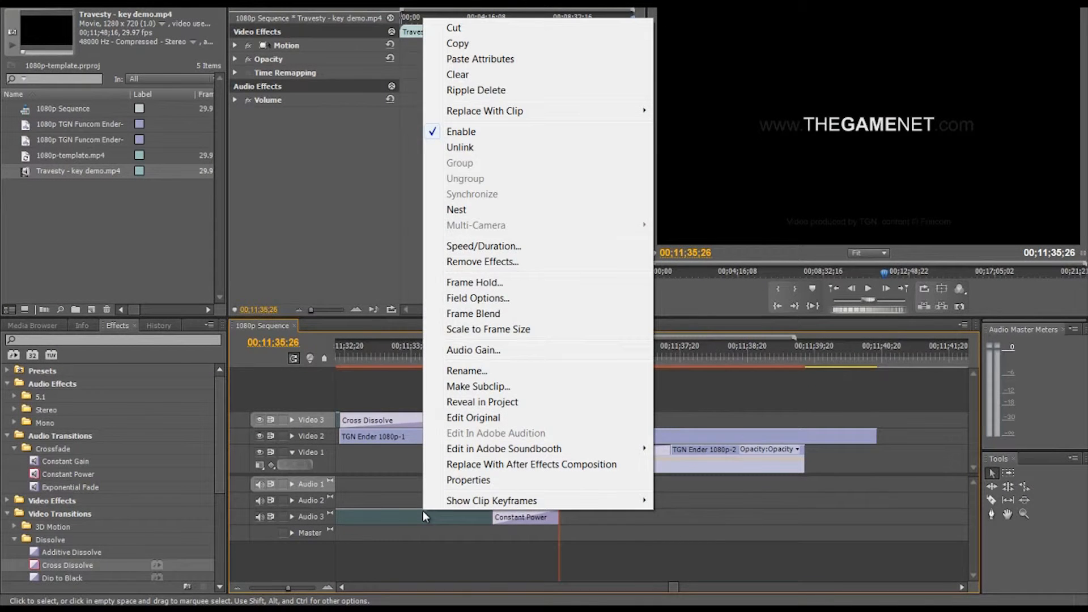
click(456, 150)
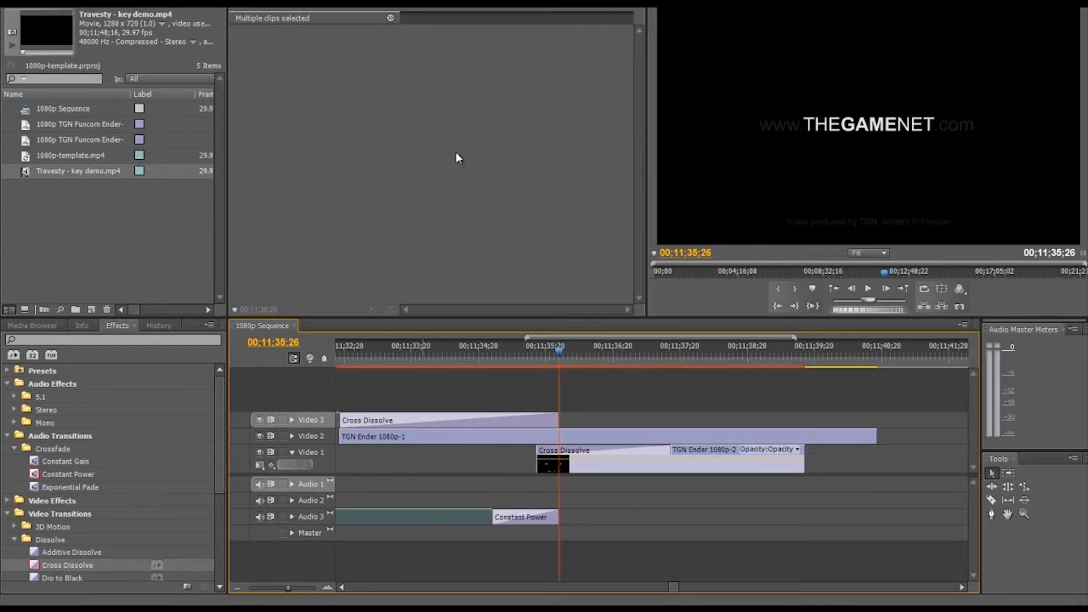
Step: Lengthen the Constant Power transition on Audio 3 to a duration of 00;00;03;06
click(342, 587)
click(342, 587)
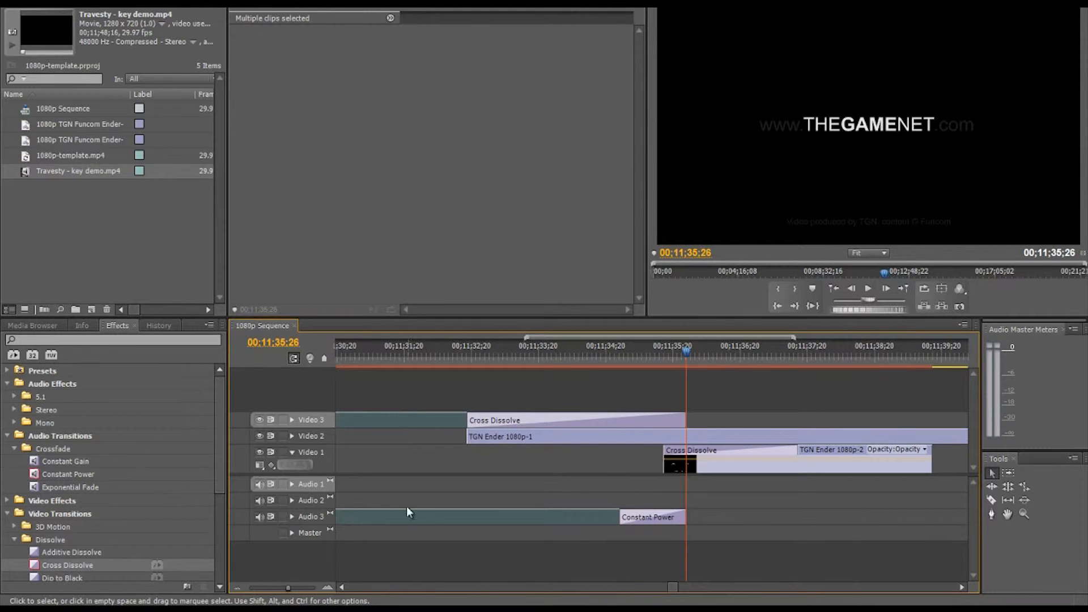
click(651, 517)
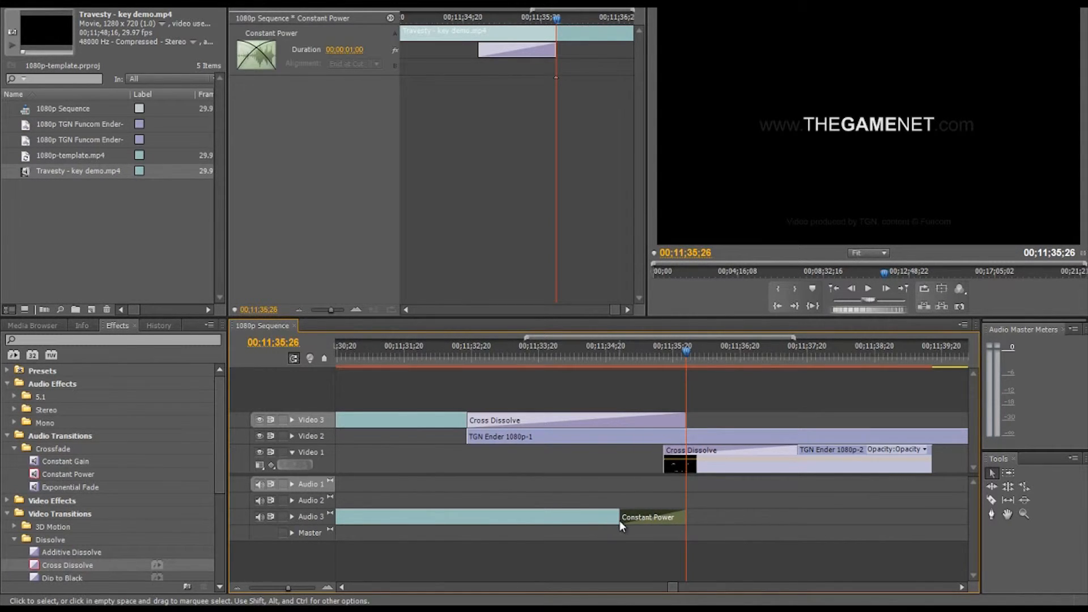
drag(621, 517, 476, 517)
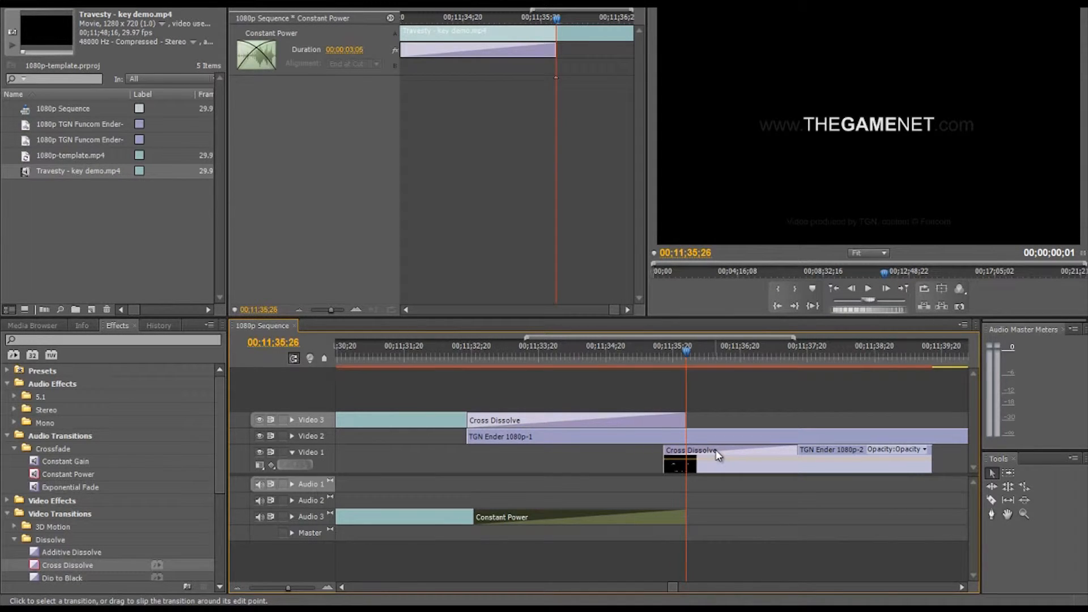
Step: Align the start of TGN Ender 1080p-2 with the end of the Travesty video and extend the Travesty audio to that ender's end
drag(717, 455, 762, 459)
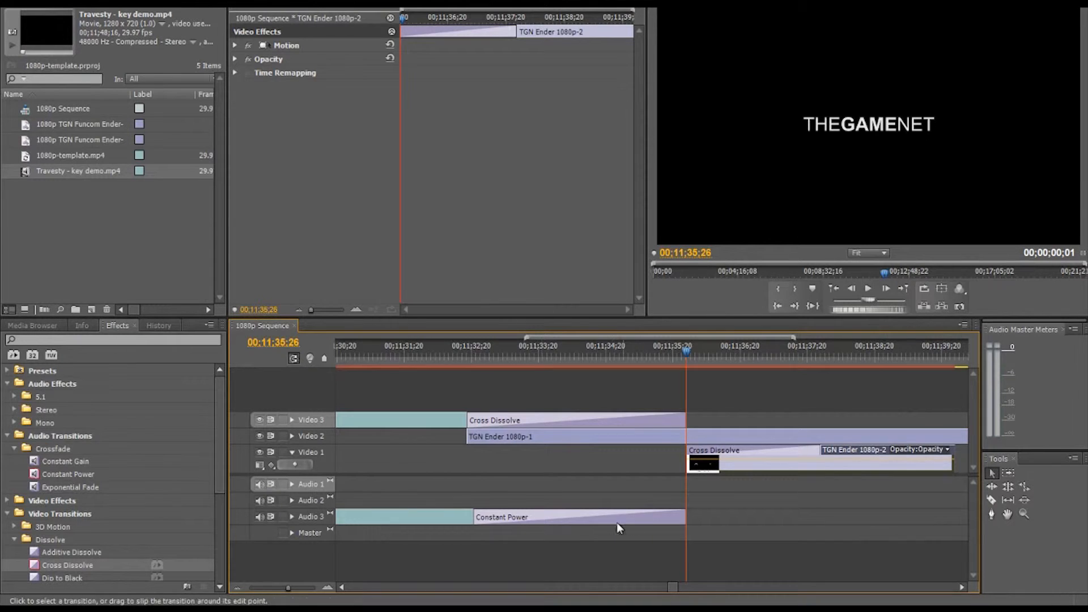
drag(686, 517, 954, 509)
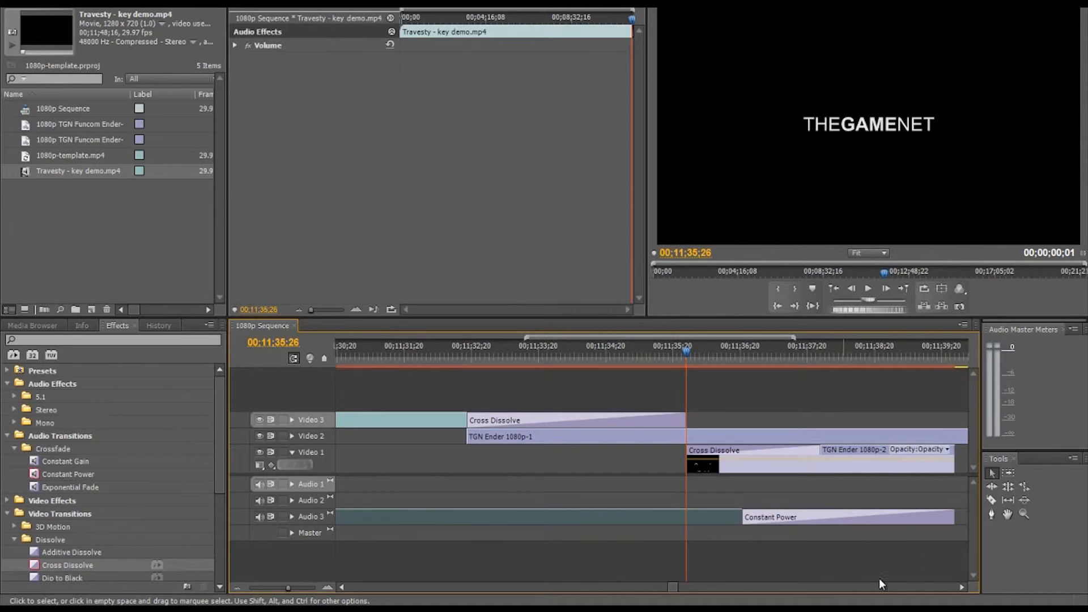
Step: Trim the end of TGN Ender 1080p-1 to the end of TGN Ender 1080p-2 and play back the ending from 00;11;31;04
click(962, 587)
drag(880, 435, 829, 435)
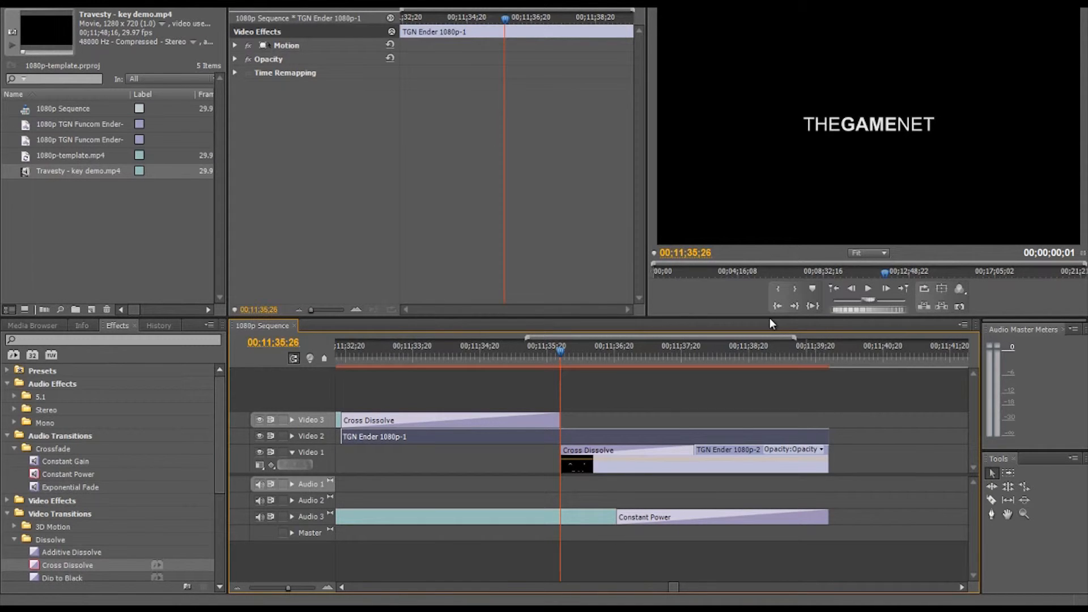
click(342, 587)
click(496, 352)
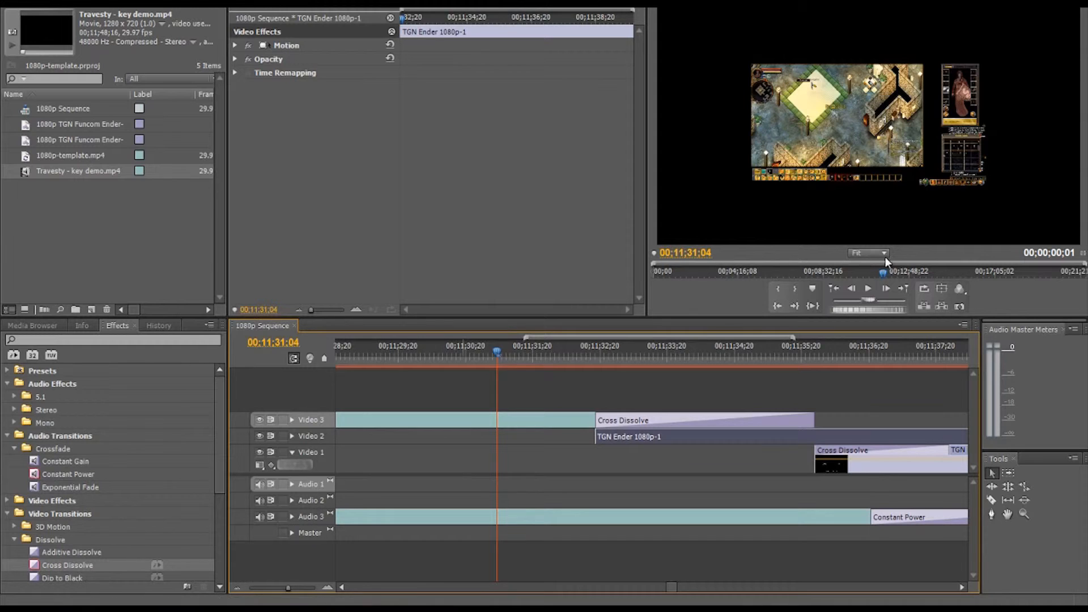
click(869, 289)
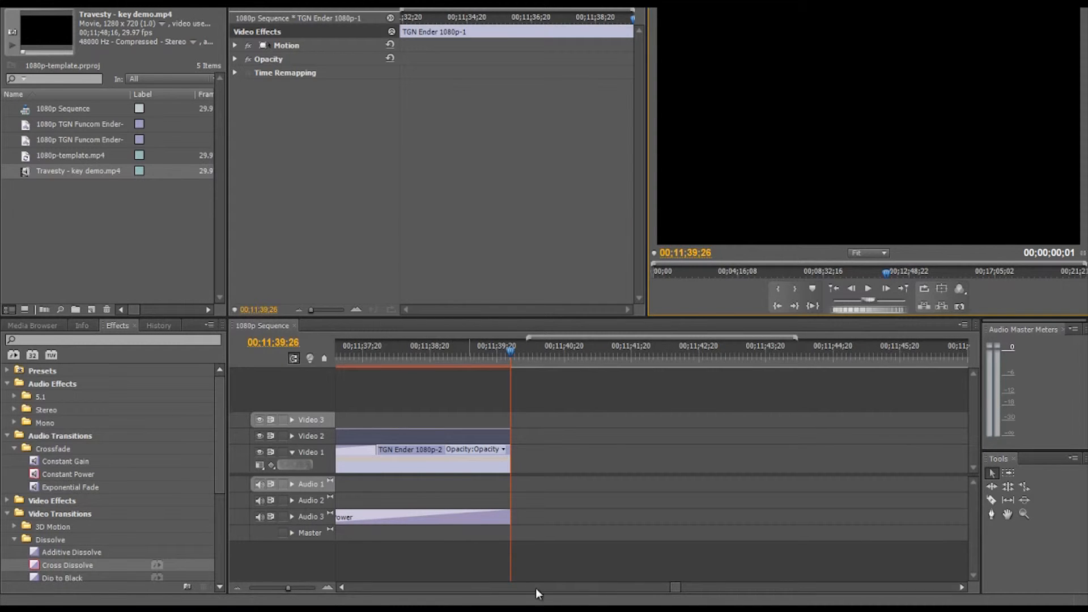
Step: Change the credit line in the TGN Ender 1080p-2 title to "Video produced by TGN, content © Ea Mythic"
click(341, 587)
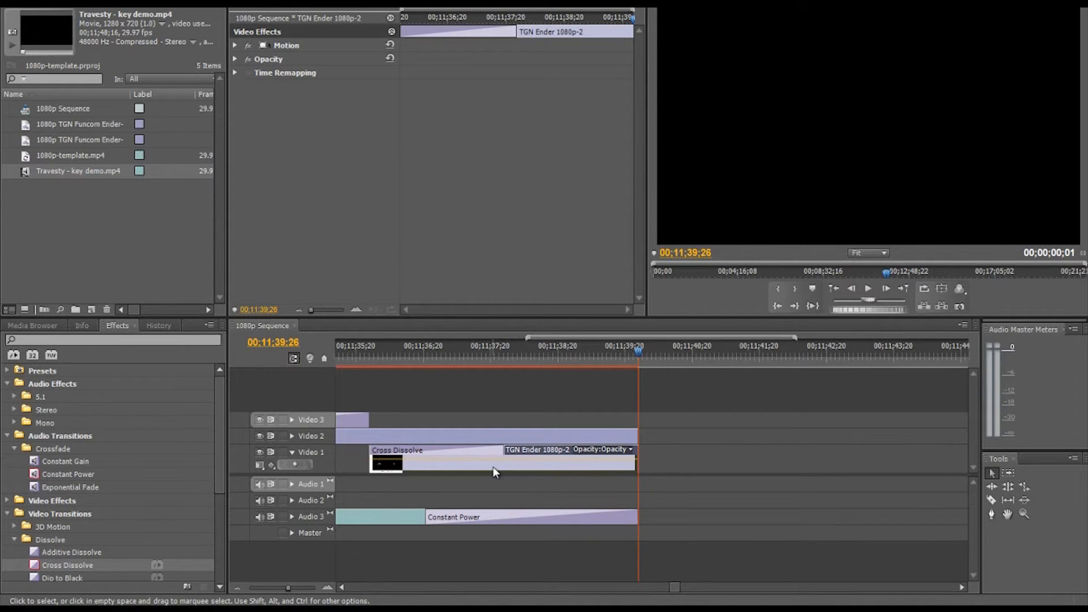
key(ctrl+t)
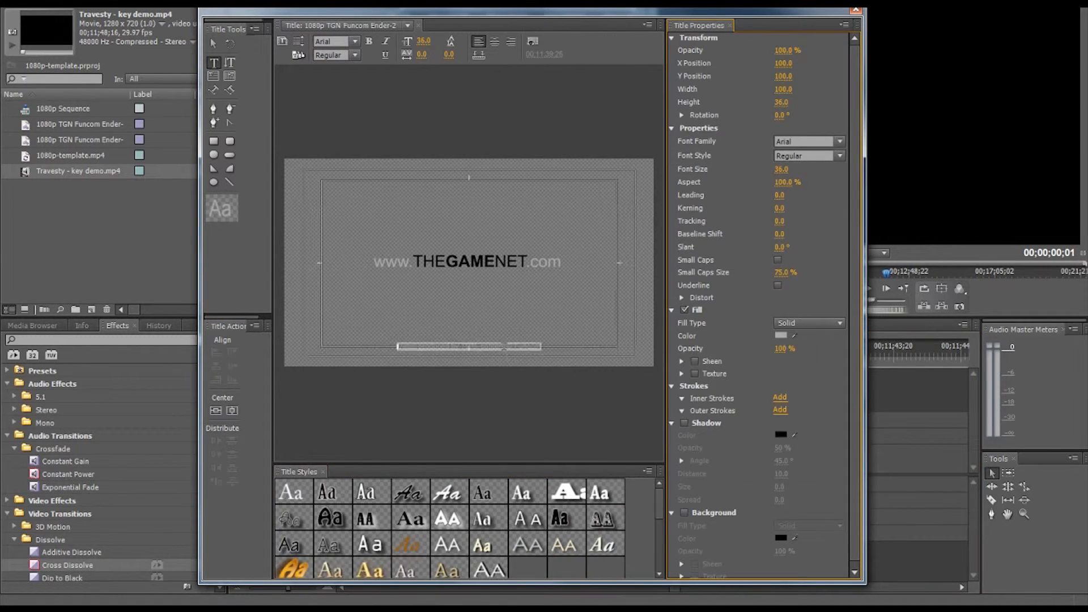
click(538, 346)
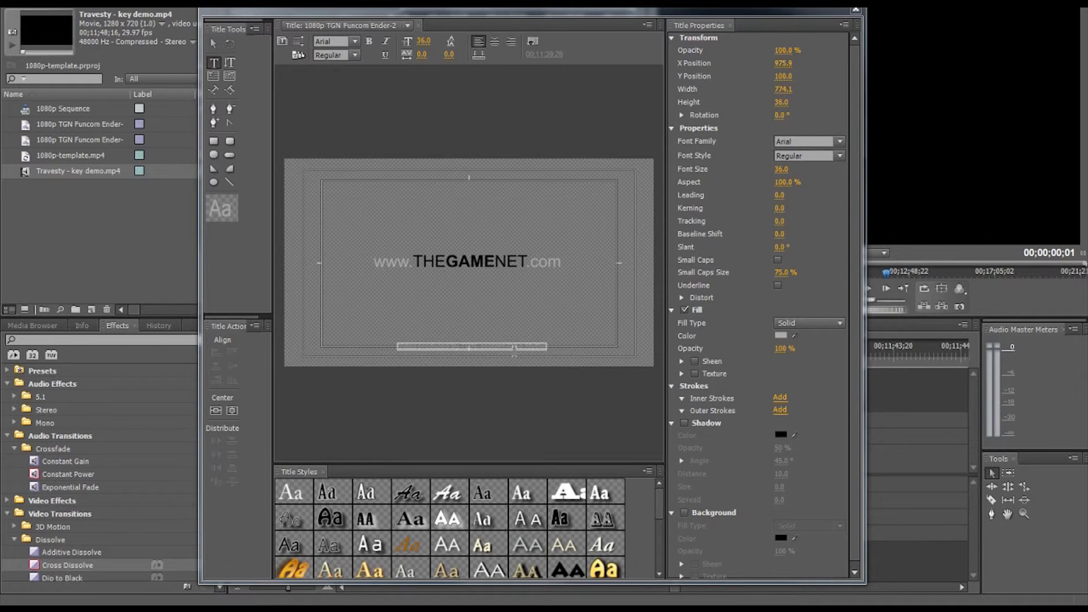
Step: Position the title's credit line in the lower third and center it horizontally in the frame
right_click(585, 329)
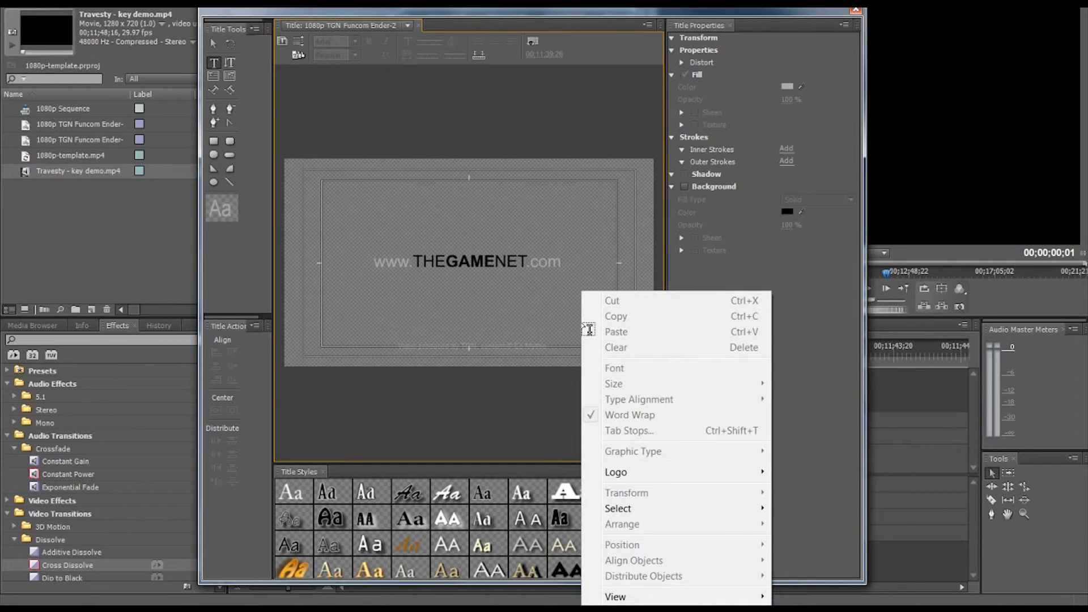
right_click(492, 344)
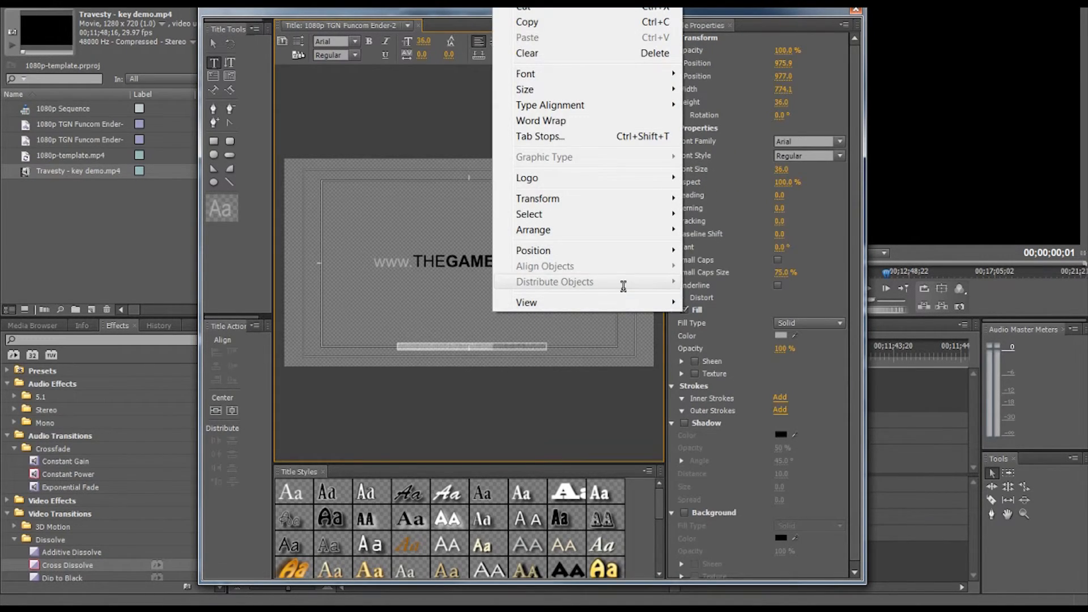
mouse_move(554, 249)
click(745, 281)
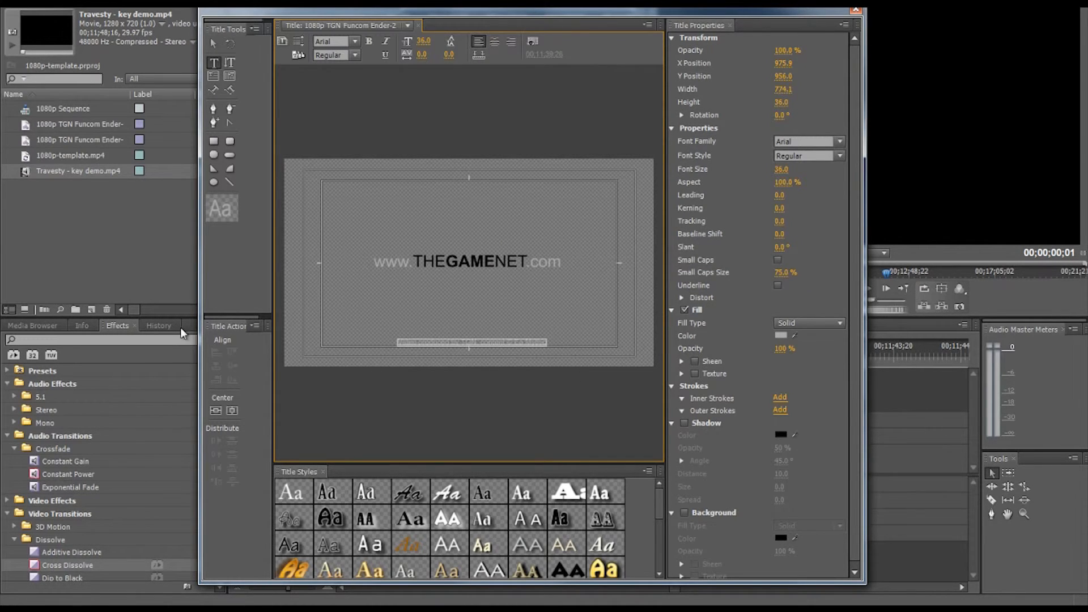
click(229, 414)
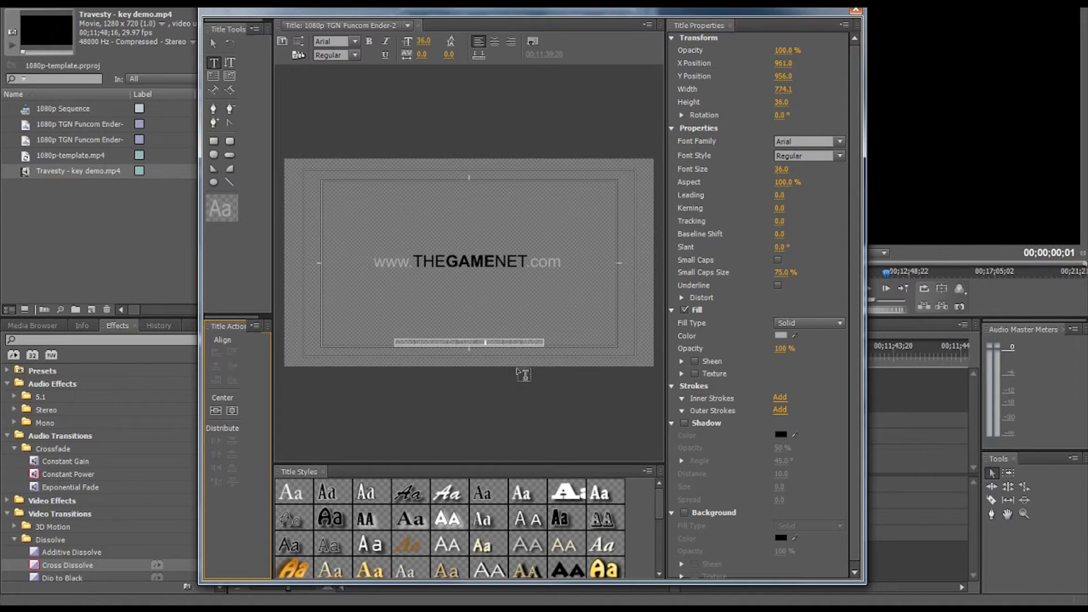
click(858, 10)
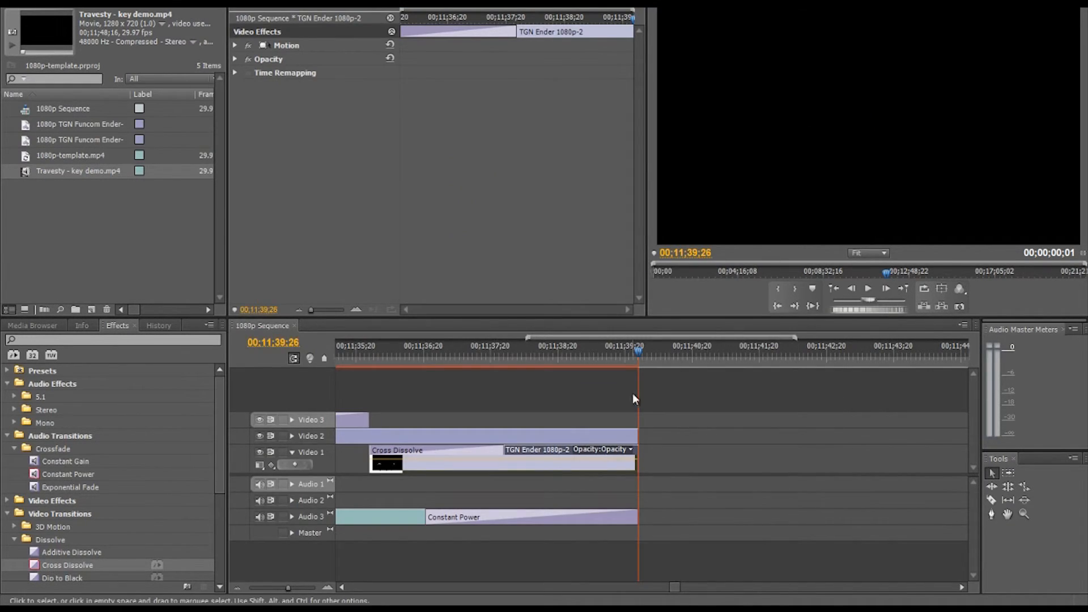
Step: Correct the capitalization in the TGN Ender 1080p-2 credit line to "EA Mythic" and check the title in the preview
click(525, 354)
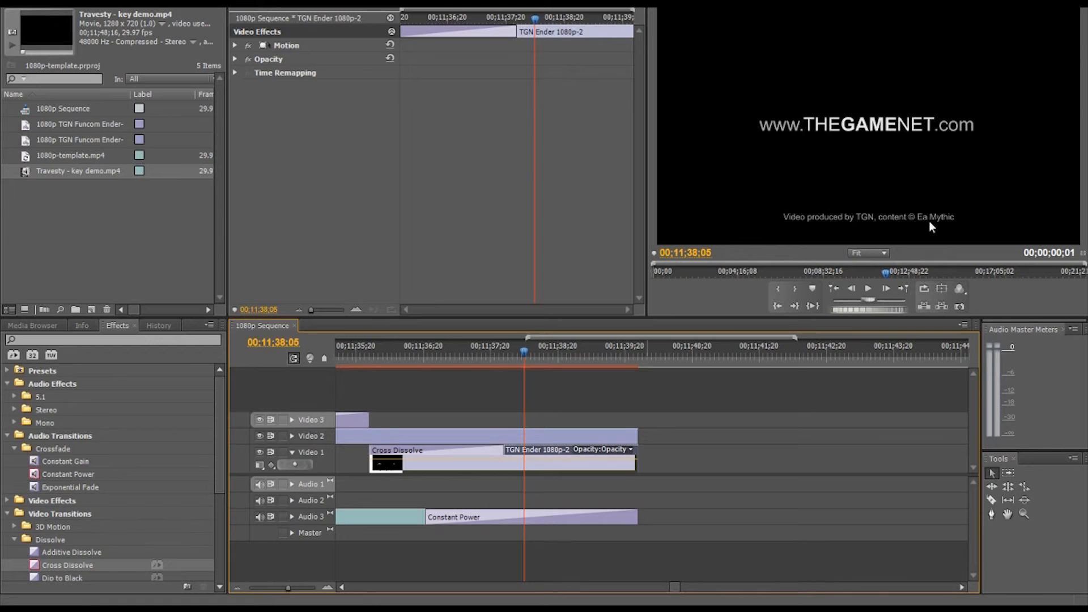
double_click(564, 465)
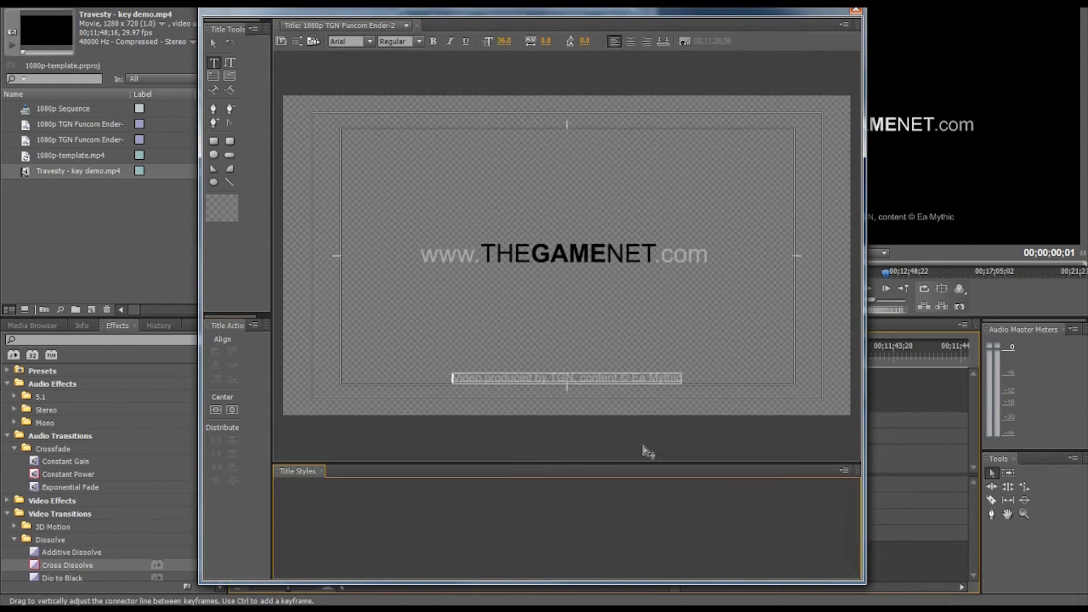
click(856, 9)
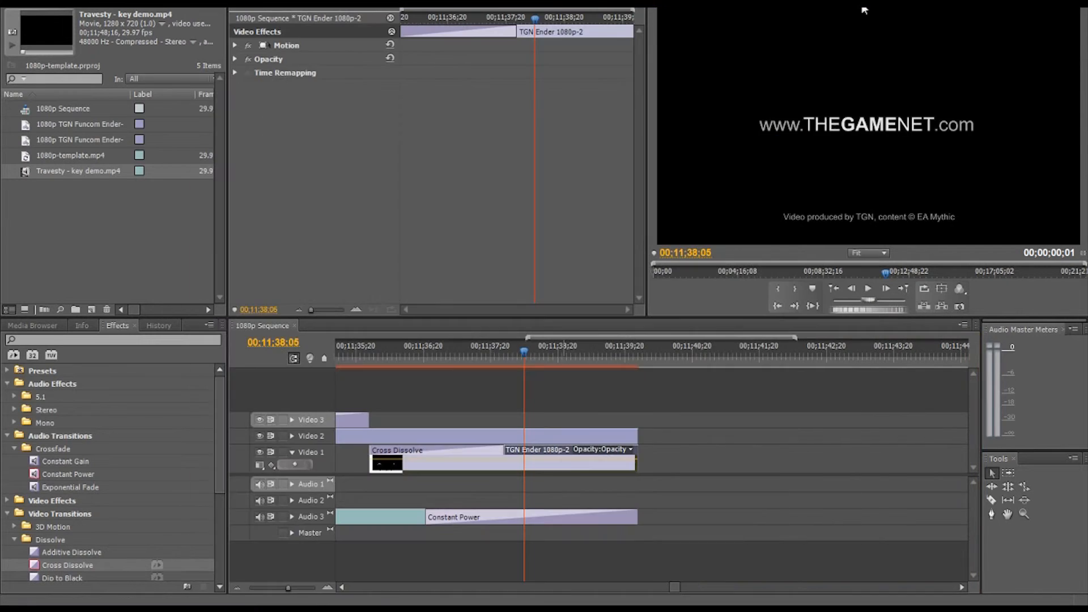
click(492, 357)
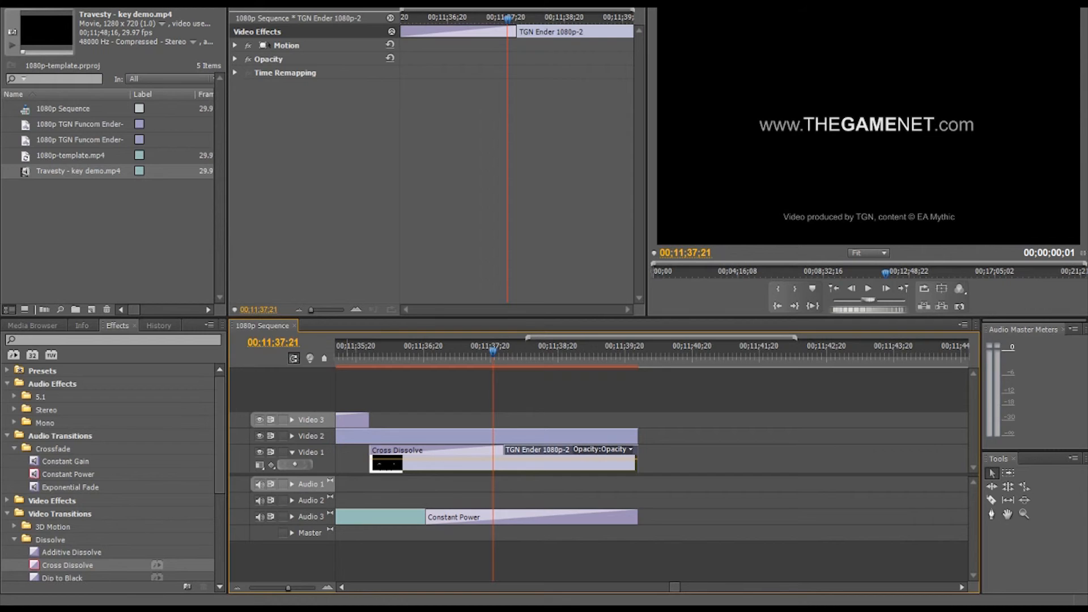
Step: Export the sequence as an H.264 video with the 1080p preset, named Travesty Edited.mp4
click(9, 2)
mouse_move(67, 300)
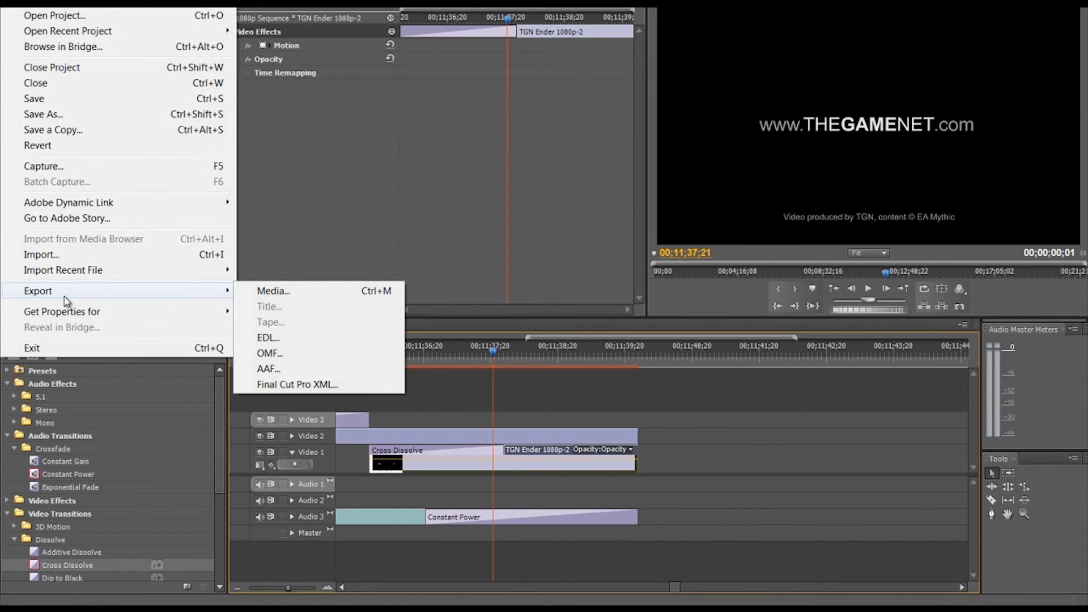
click(280, 291)
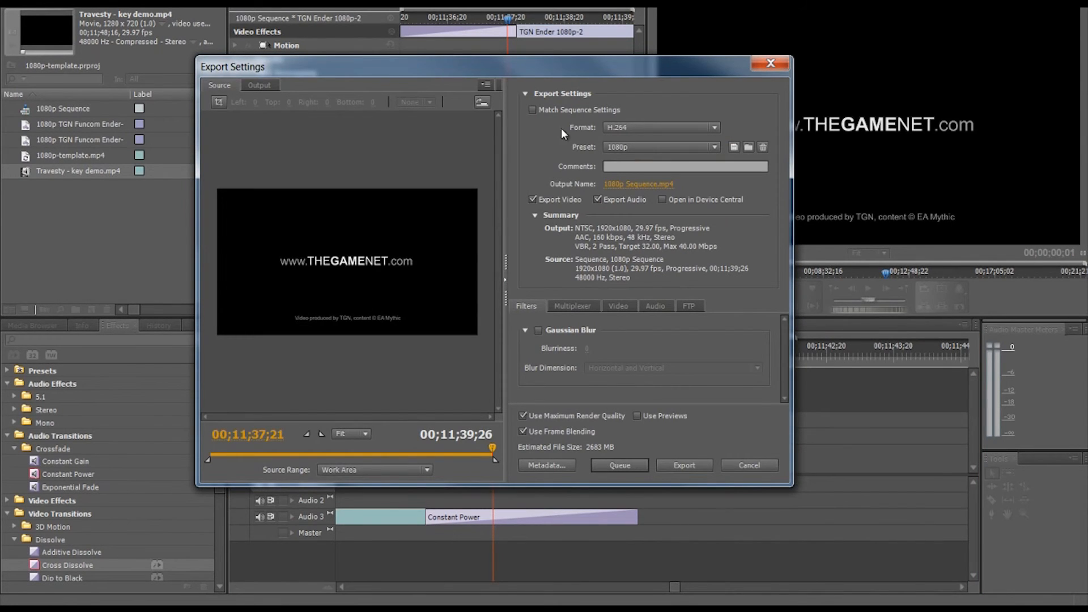
click(638, 184)
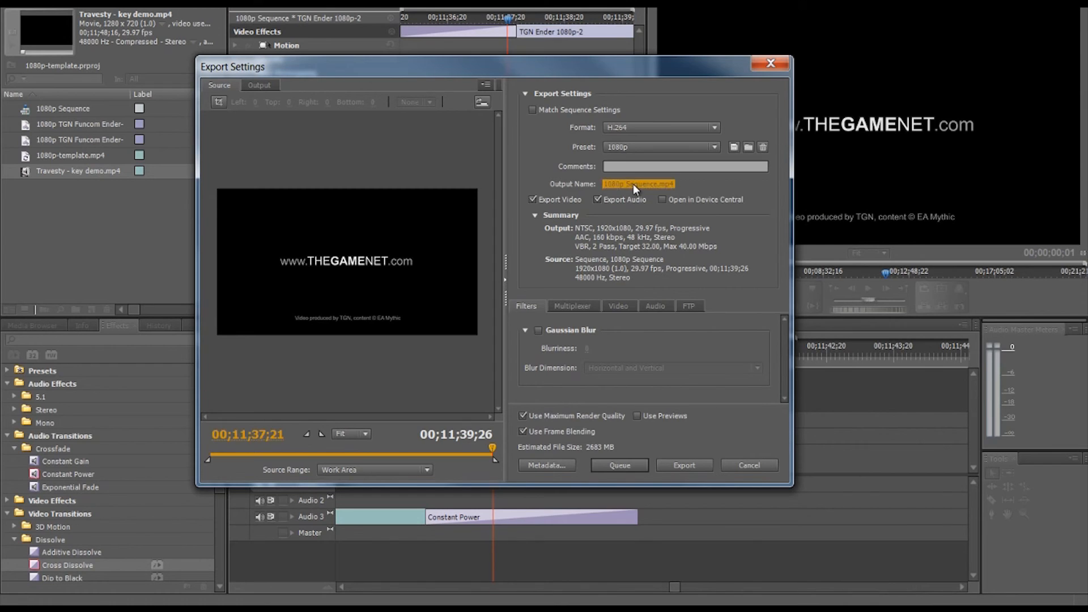
click(701, 464)
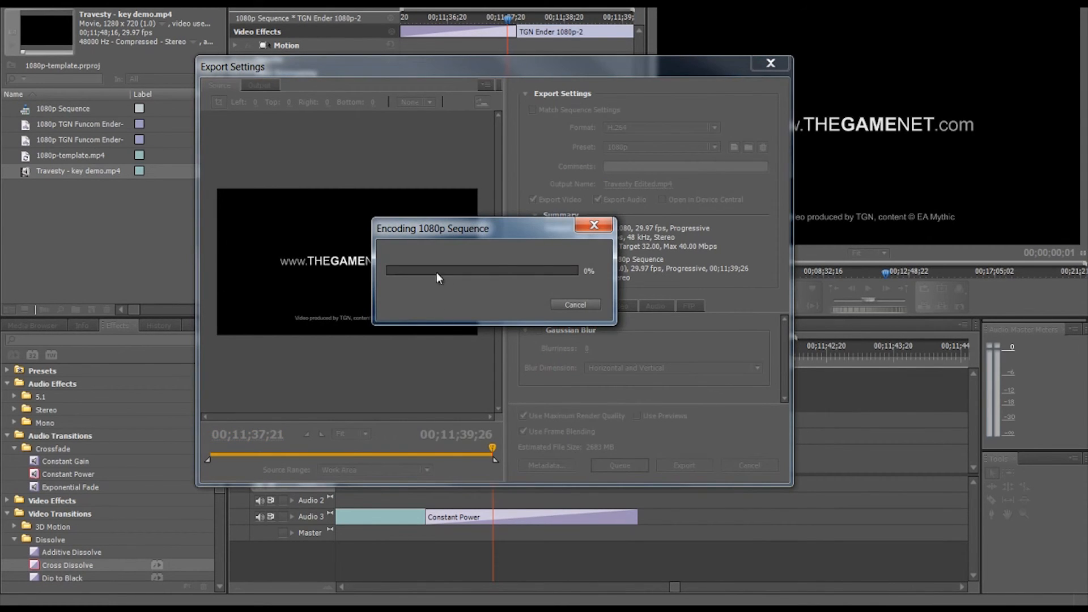